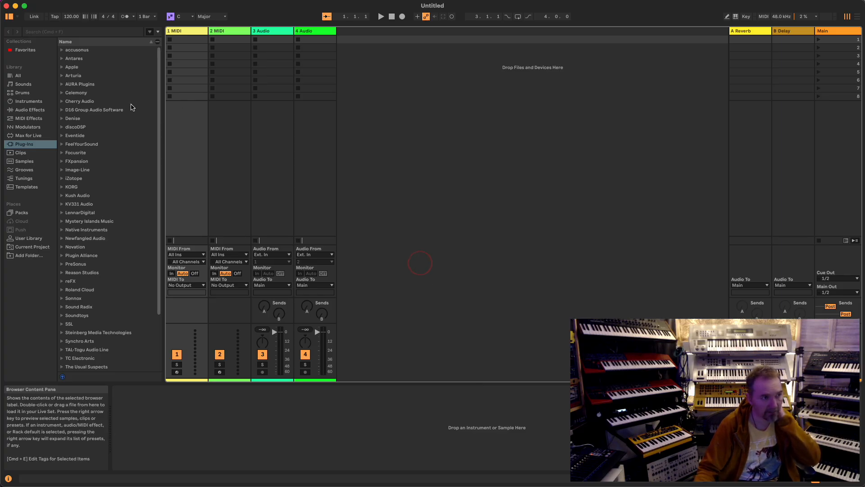
Load the Waldorf Blofeld Editor from AURA Plugins onto the first MIDI track, and shrink and reposition its window
left_click(61, 85)
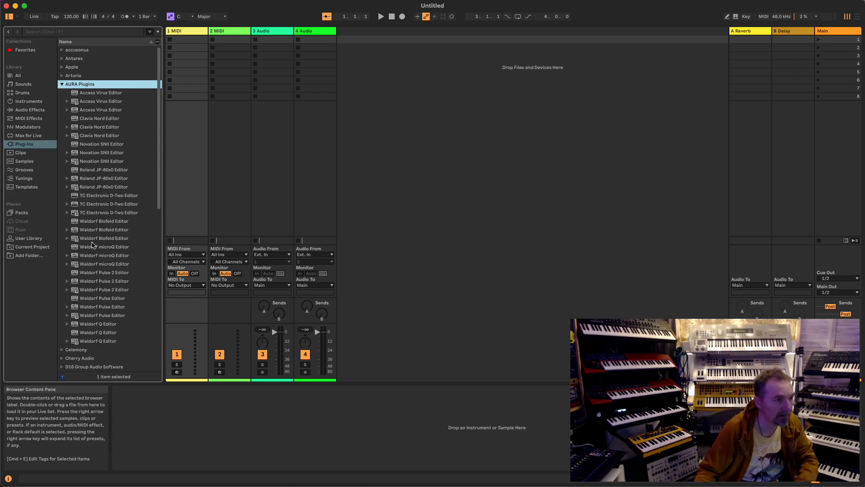
left_click_drag(92, 239, 359, 187)
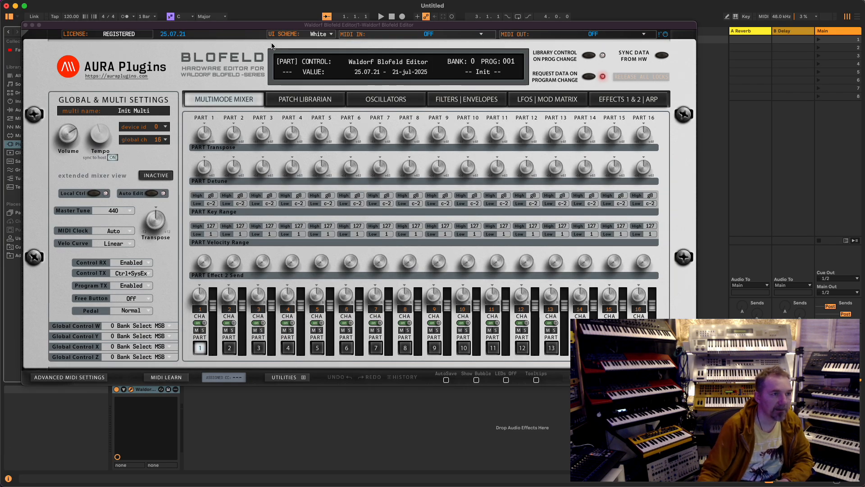
left_click_drag(254, 27, 236, 14)
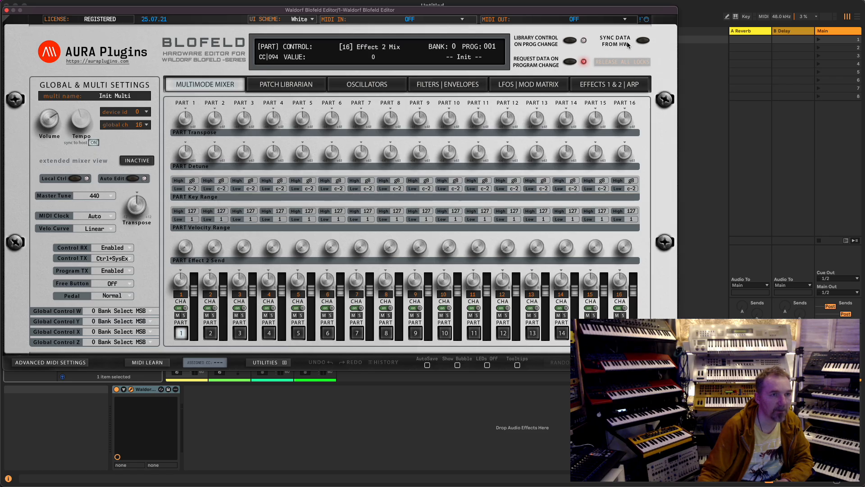
left_click_drag(617, 12, 490, 18)
left_click_drag(529, 382, 451, 331)
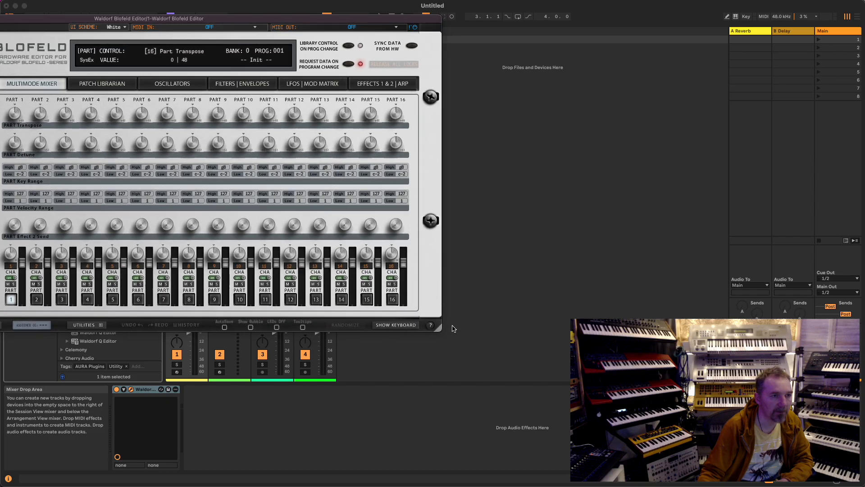
left_click_drag(325, 21, 382, 21)
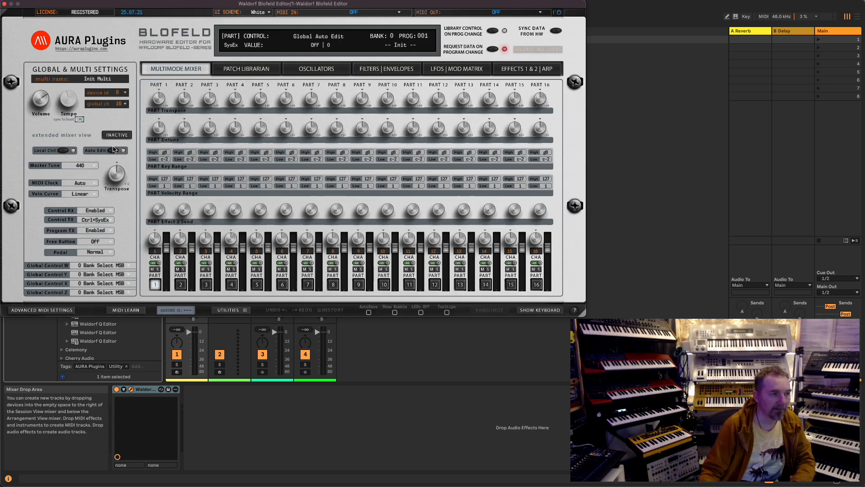
mouse_move(110, 8)
left_mouse_down()
mouse_move(127, 30)
mouse_move(119, 19)
left_mouse_up()
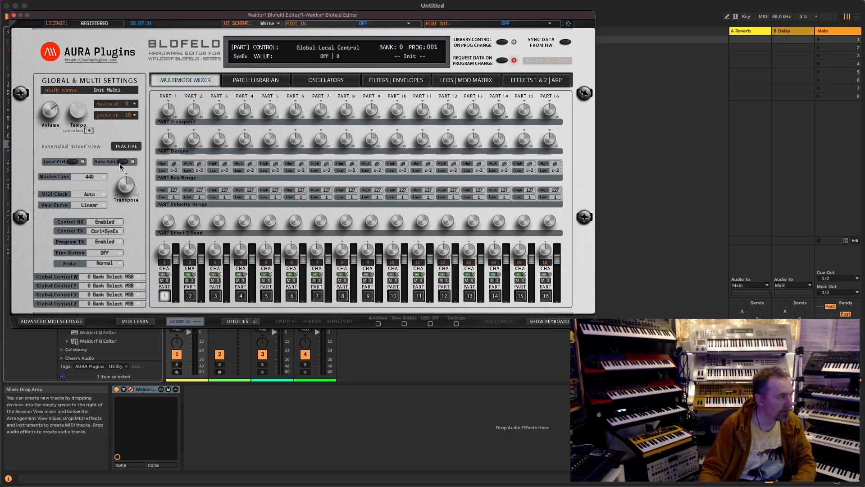
View the editor's Oscillators page and return to the Multimode Mixer page
left_click(121, 179)
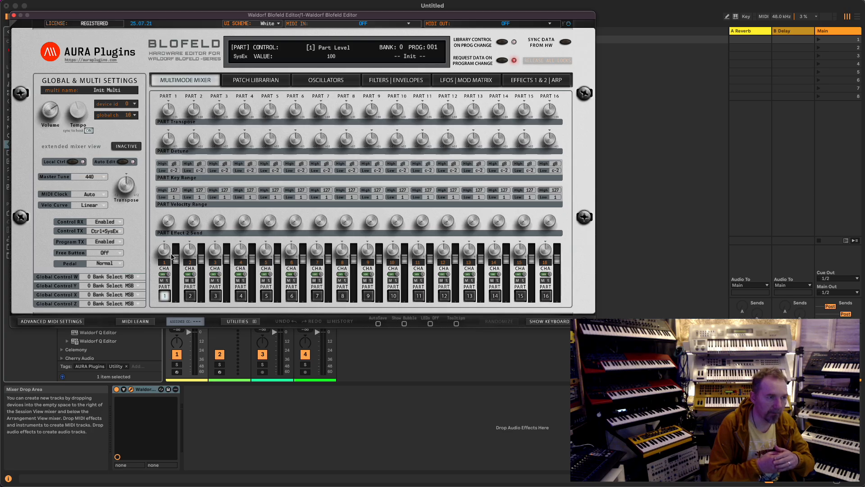
left_click(317, 81)
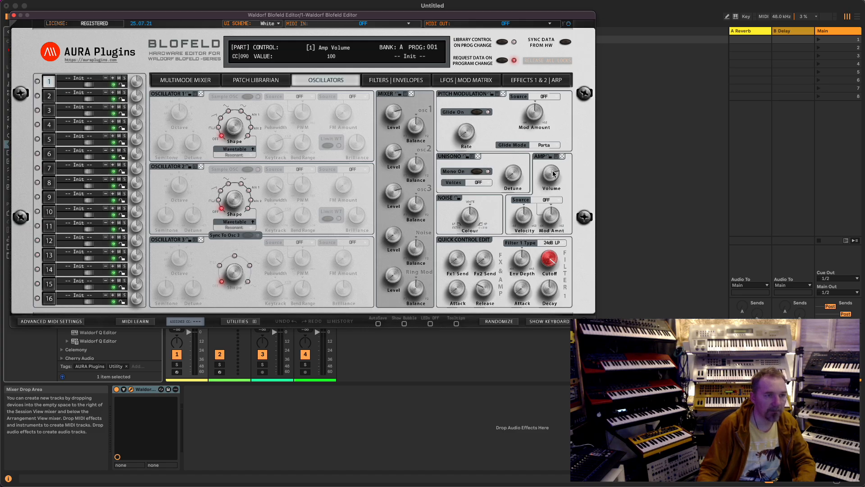
left_click(197, 82)
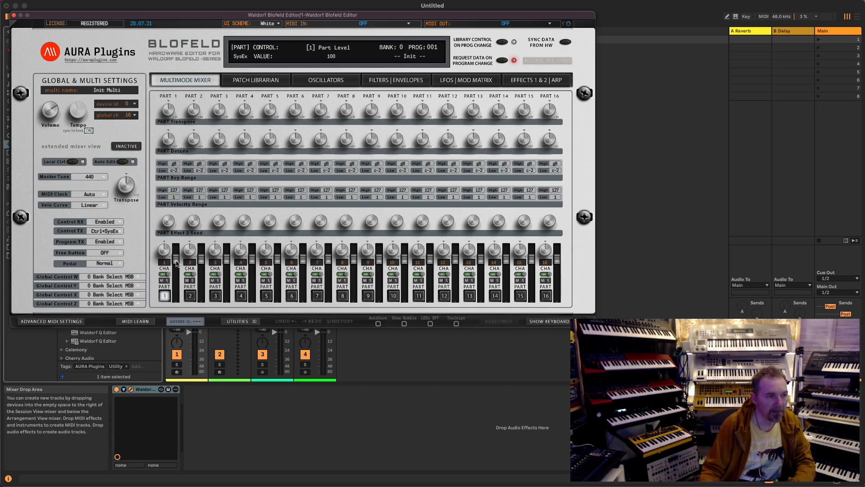
left_click_drag(123, 20, 115, 9)
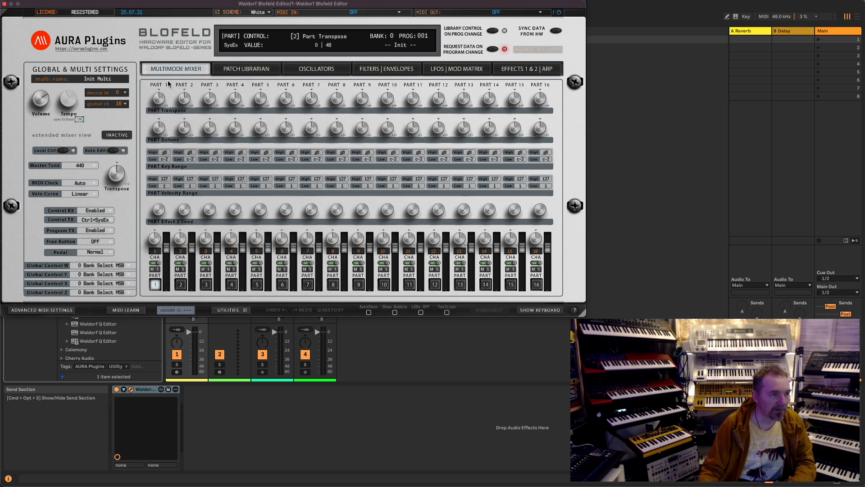
Set the global device ID to 1 and change the UI scheme to Black
left_click(125, 93)
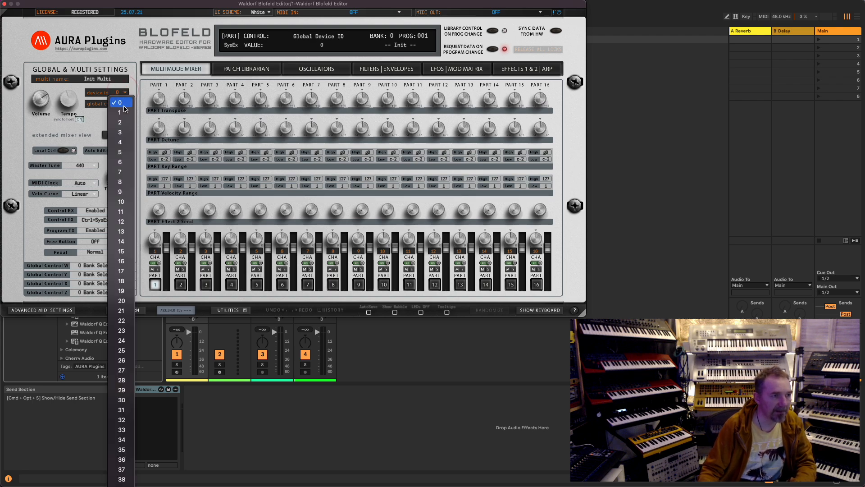
left_click(127, 104)
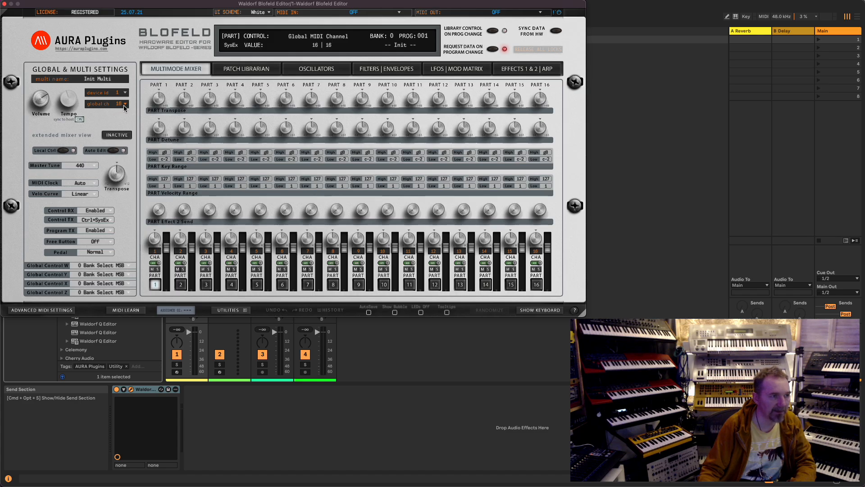
left_click(258, 13)
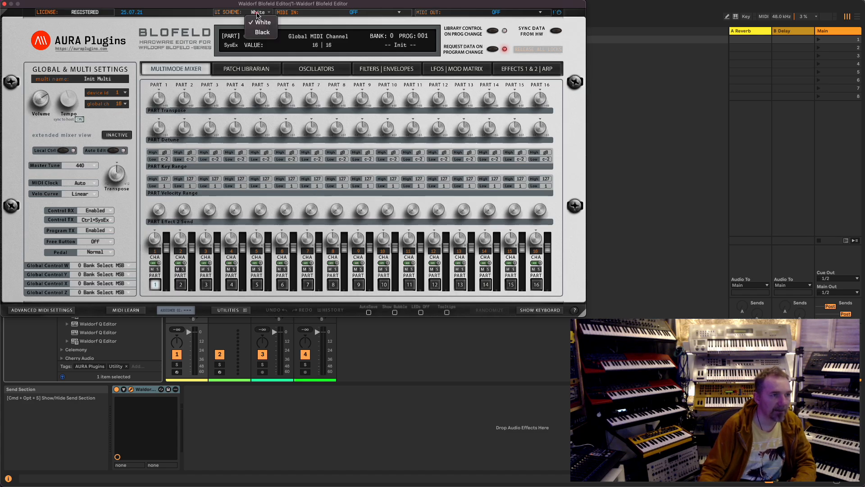
left_click(261, 33)
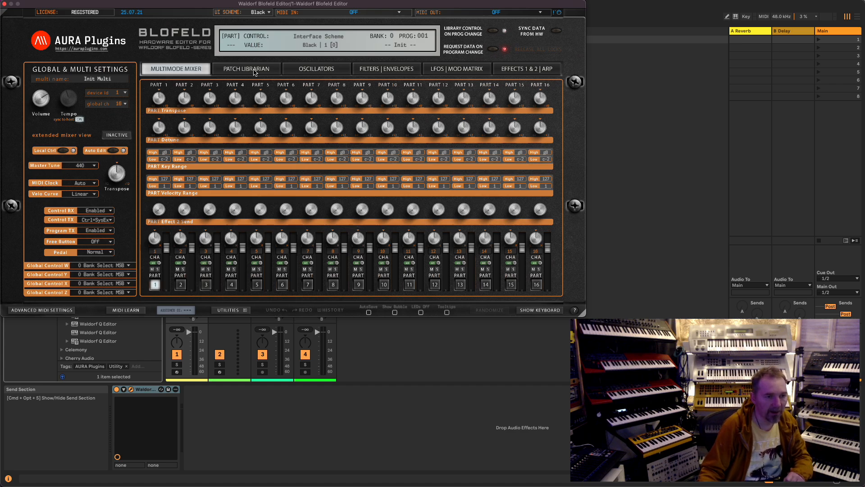
left_click_drag(210, 4, 429, 71)
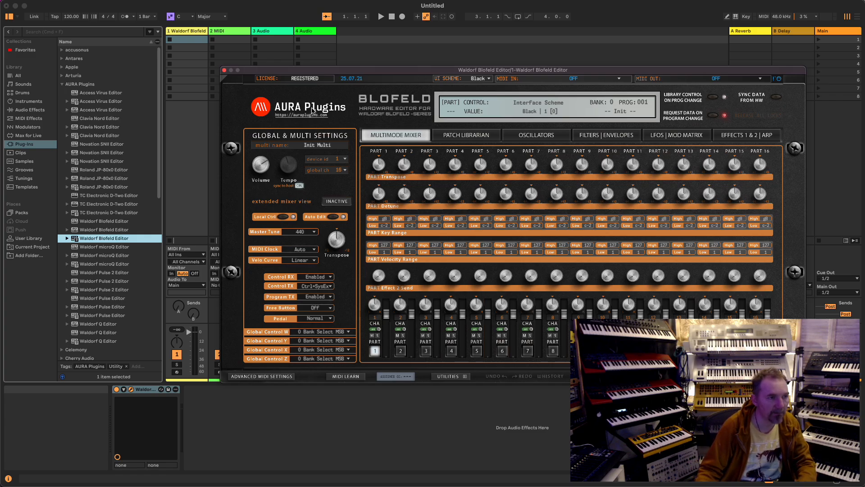
left_click_drag(332, 70, 111, 4)
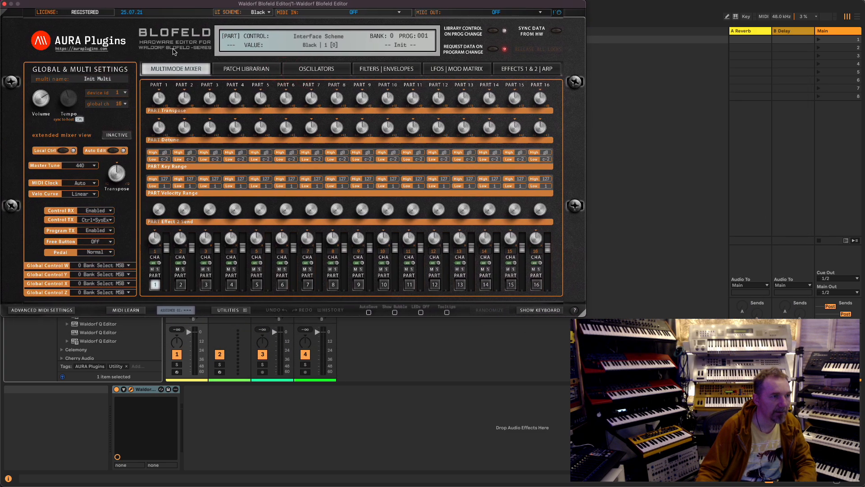
Set the editor's MIDI input to Waldorf Blofeld in and its MIDI output to Waldorf Blofeld out
left_click(352, 14)
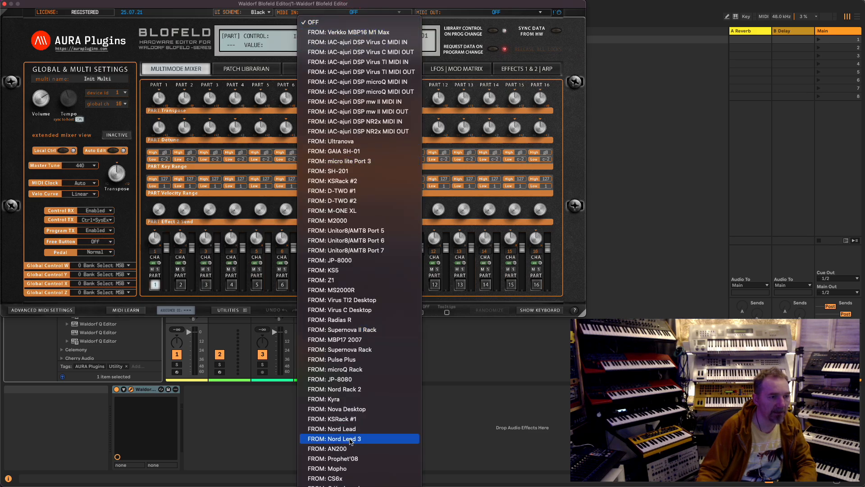
left_click(386, 38)
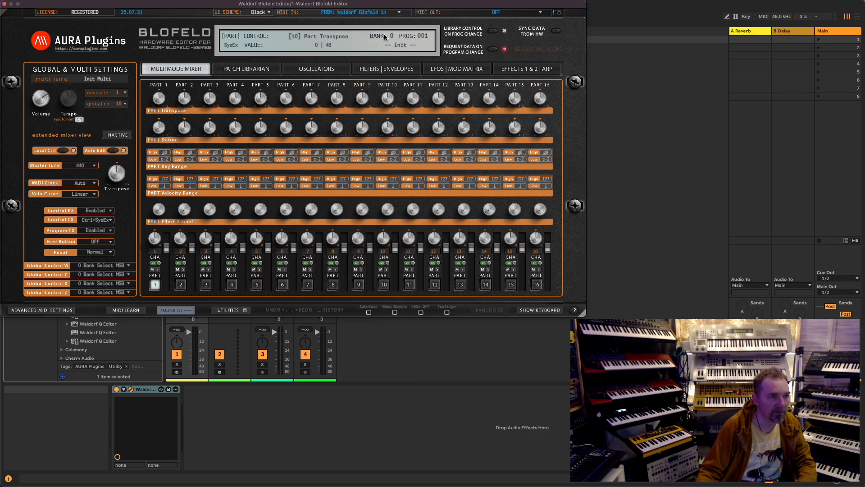
left_click(491, 15)
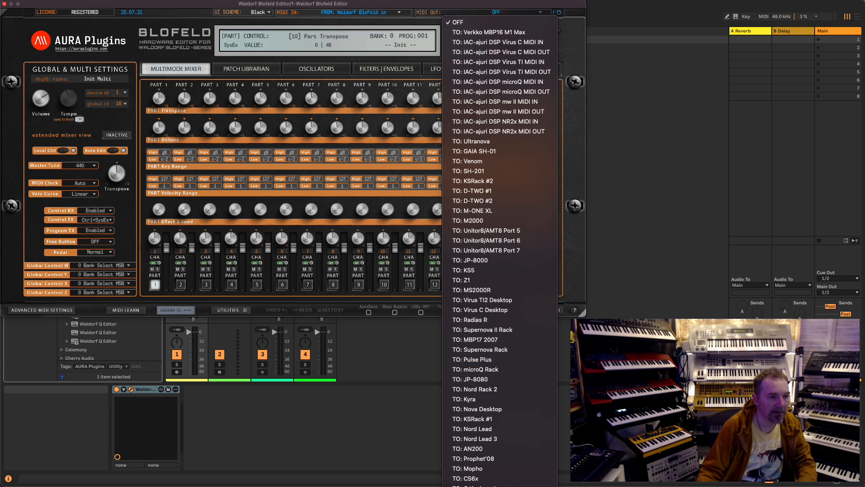
left_click(518, 485)
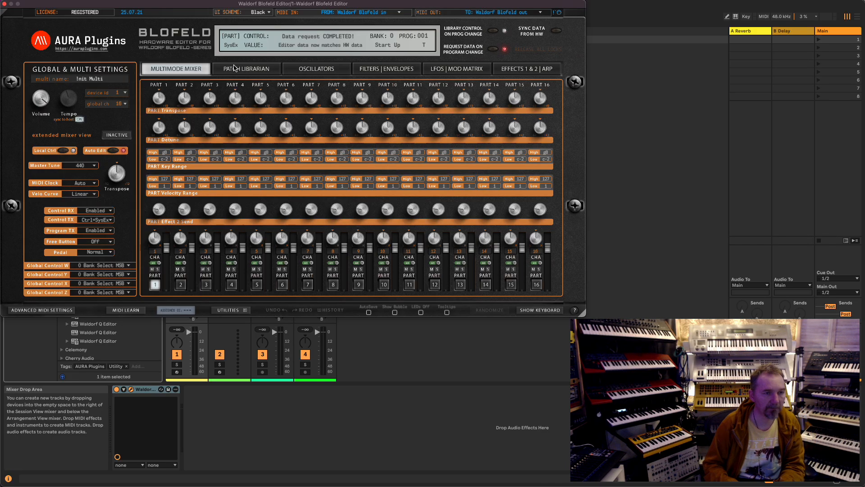
Open the Patch Librarian, select the patches Start Up through Click Bass, and select only the Chronos patch
left_click(235, 70)
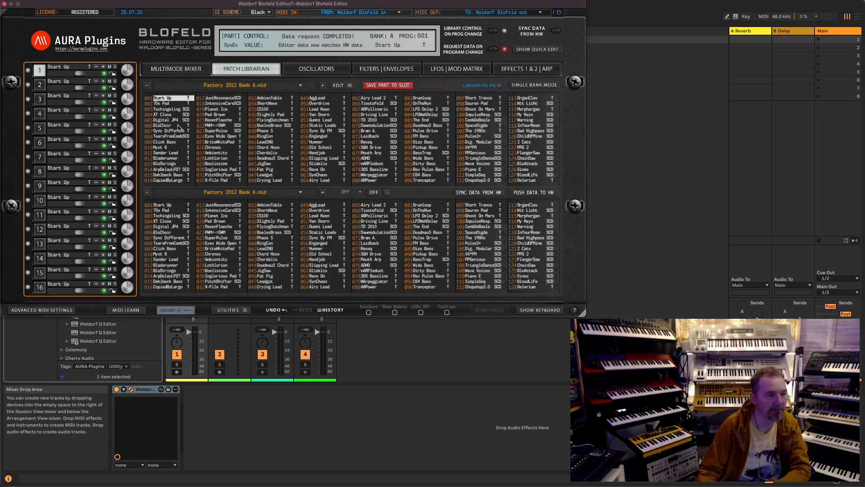
left_click(172, 142, "shift")
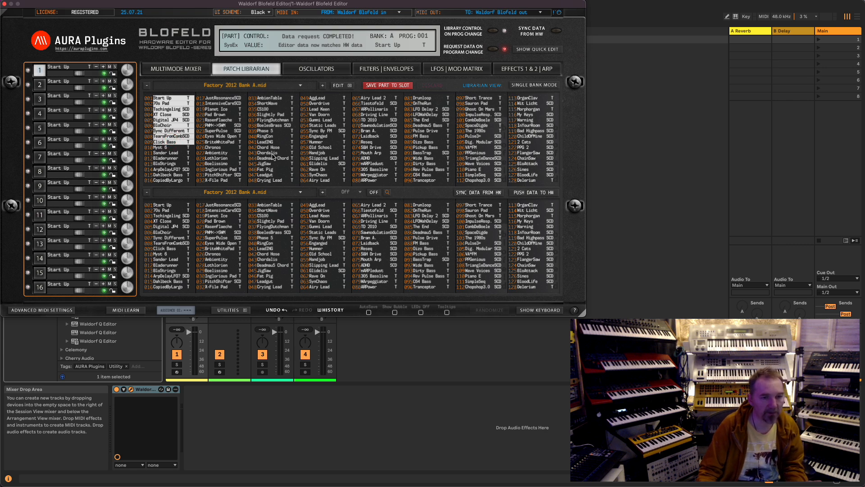
left_click(230, 148)
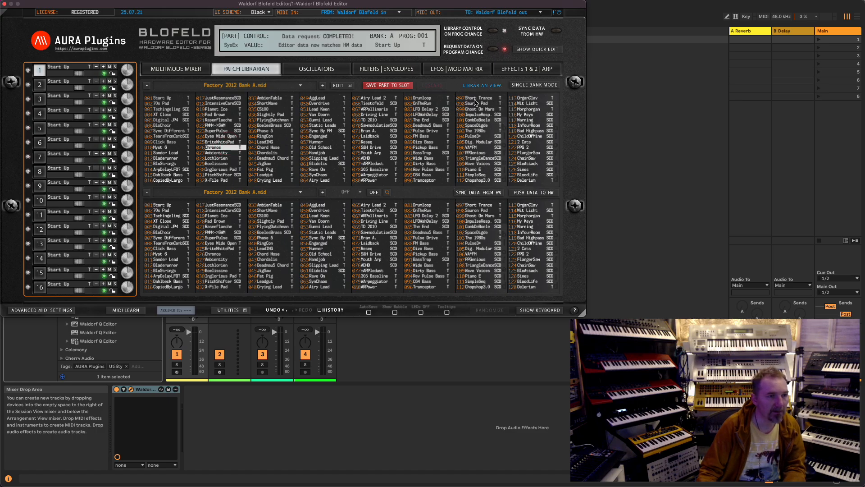
Show the Quick Edit controls in the librarian and switch through parts 2 and 3 back to part 1
left_click(528, 50)
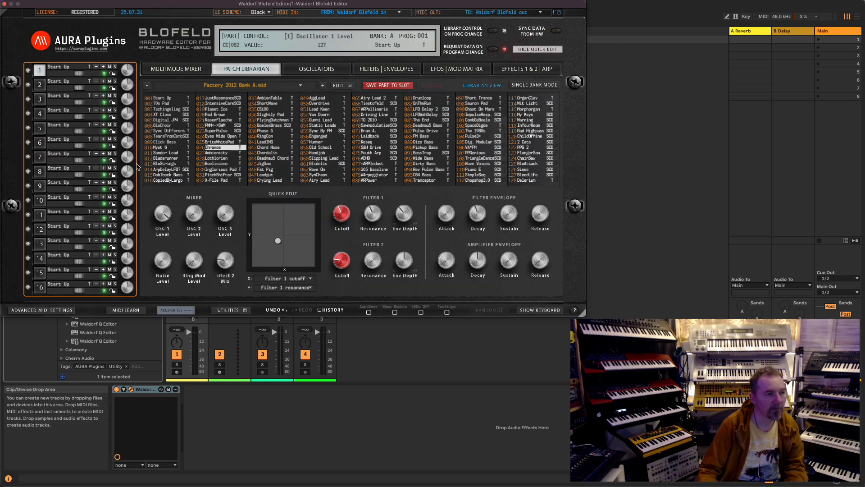
left_click(40, 87)
left_click(40, 99)
left_click(39, 70)
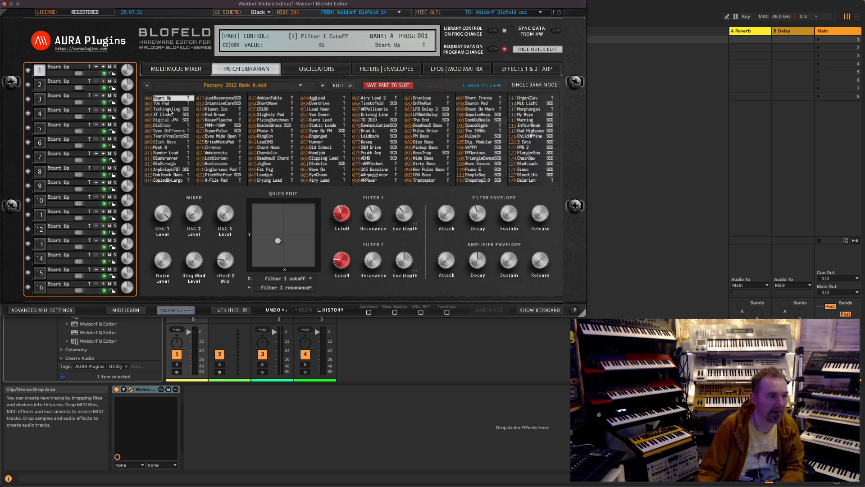
View the Oscillators and Filters | Envelopes pages for part 1, and return to the Patch Librarian
left_click(332, 72)
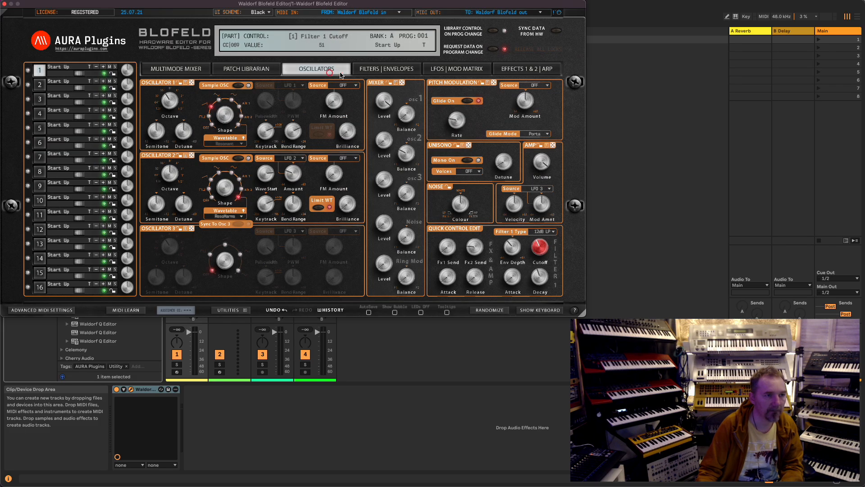
left_click(369, 67)
left_click(309, 72)
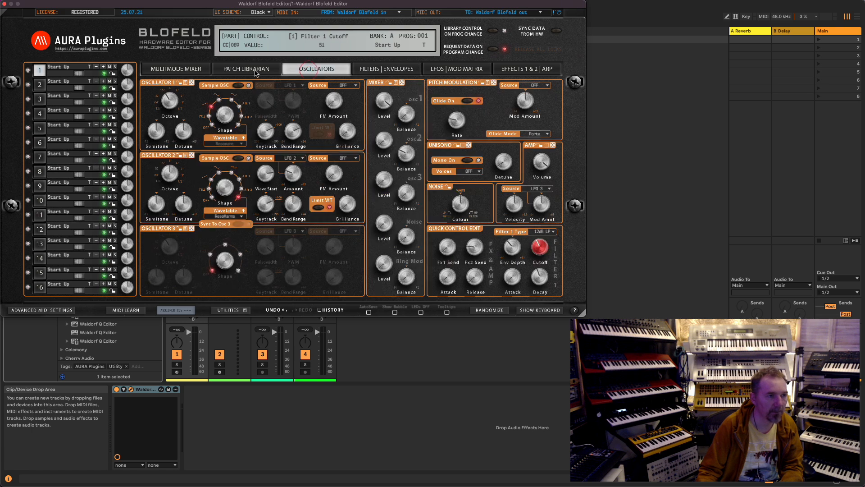
left_click(256, 71)
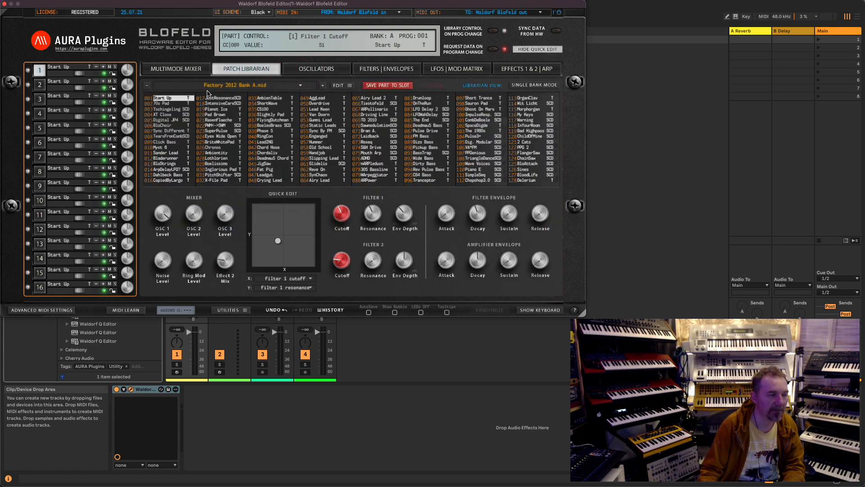
Review the librarian's editing options, including the Save As and Import file formats, without applying any
left_click(340, 85)
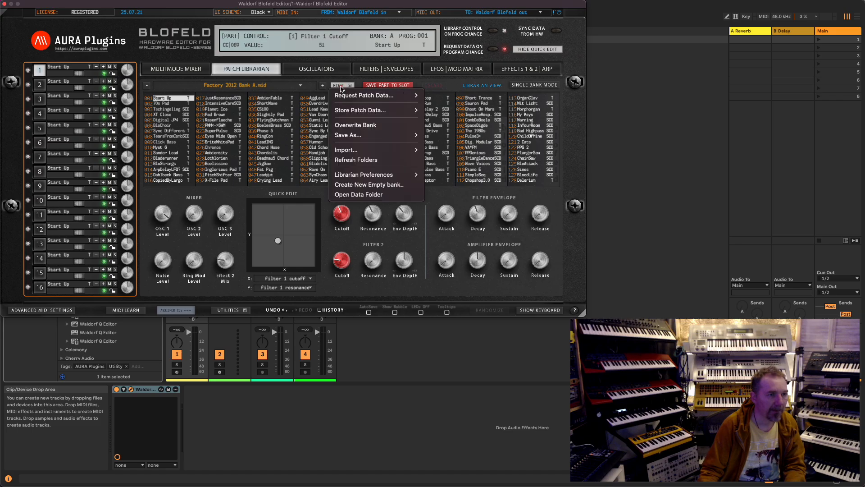
mouse_move(349, 149)
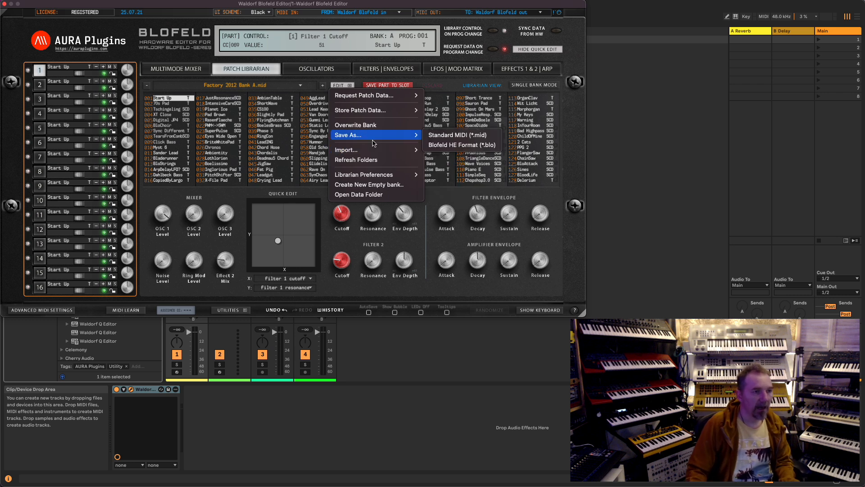
mouse_move(390, 151)
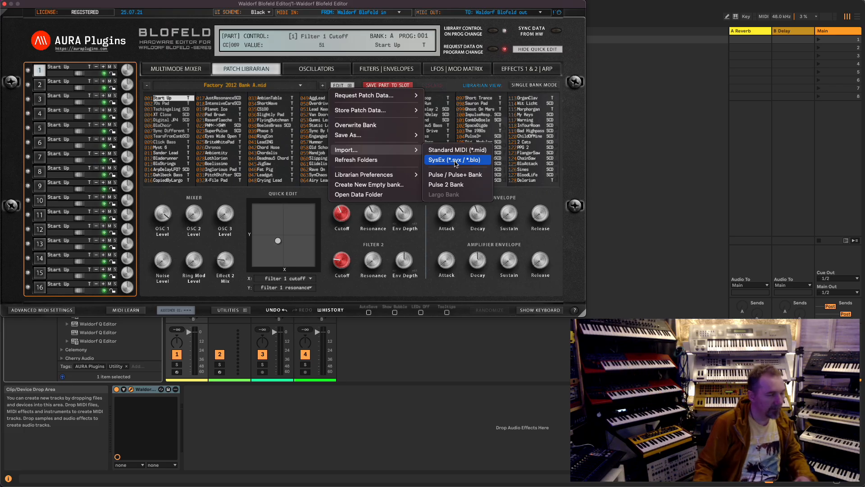
left_click(352, 83)
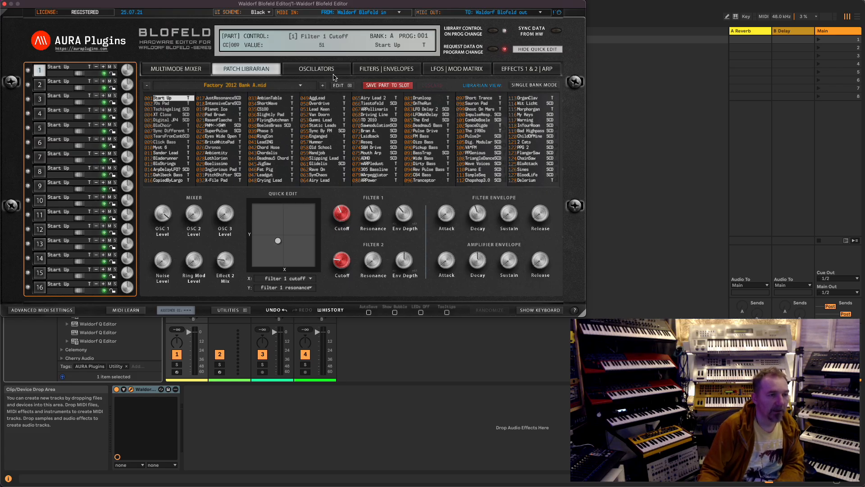
Toggle the Quick Edit controls off and on, and load the bank Mystery Islands - Best Of Both Worlds.mid into the librarian
left_click(524, 51)
left_click(522, 51)
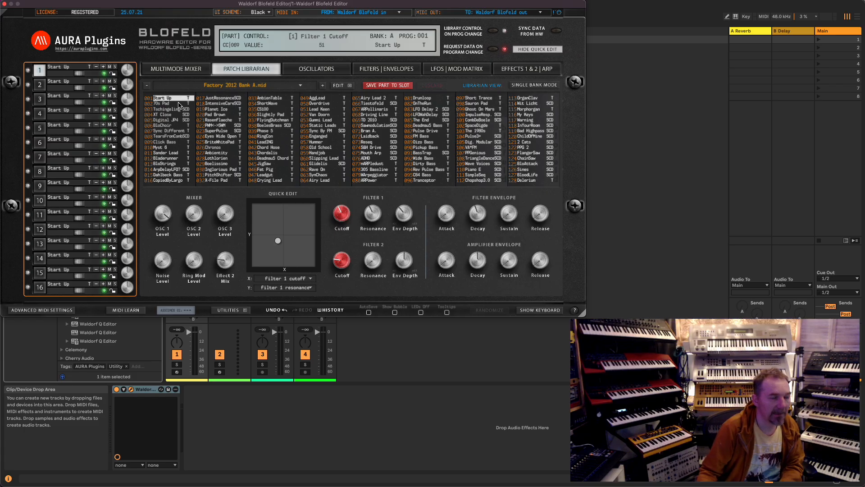
left_click(220, 85)
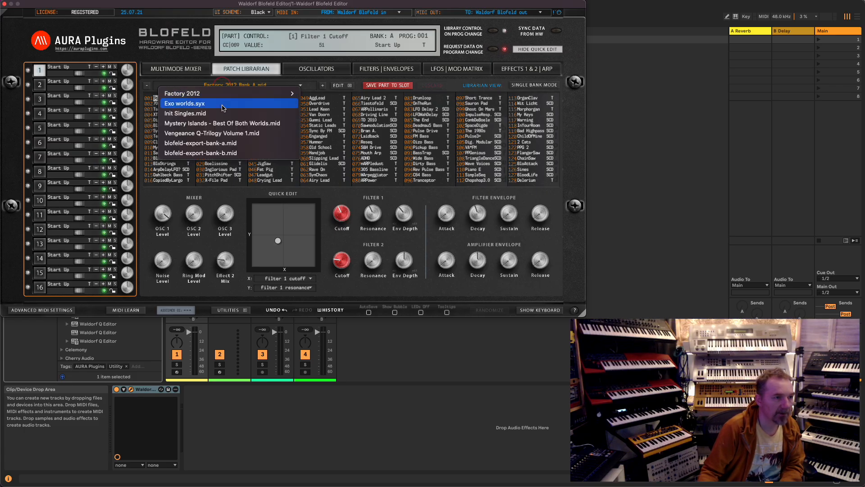
left_click(222, 123)
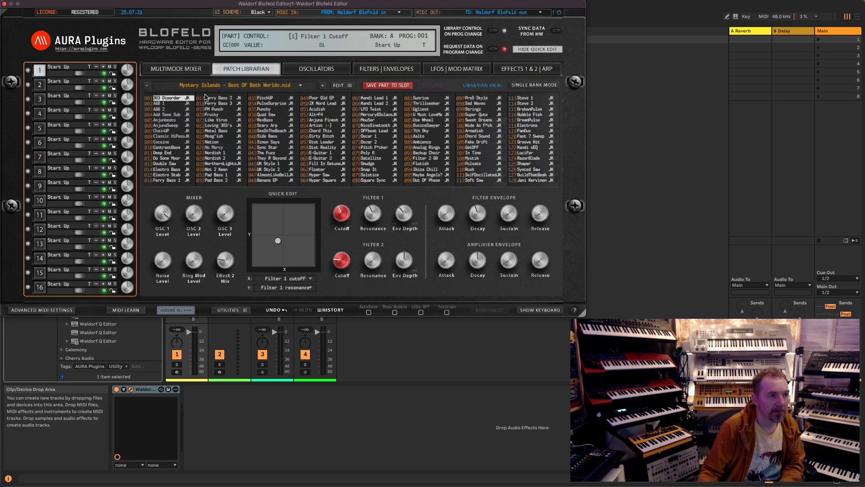
Load the patch A&B 1 into parts 1 and 2, letting the editor find a free bank for part 2's clashing program
left_click(175, 105)
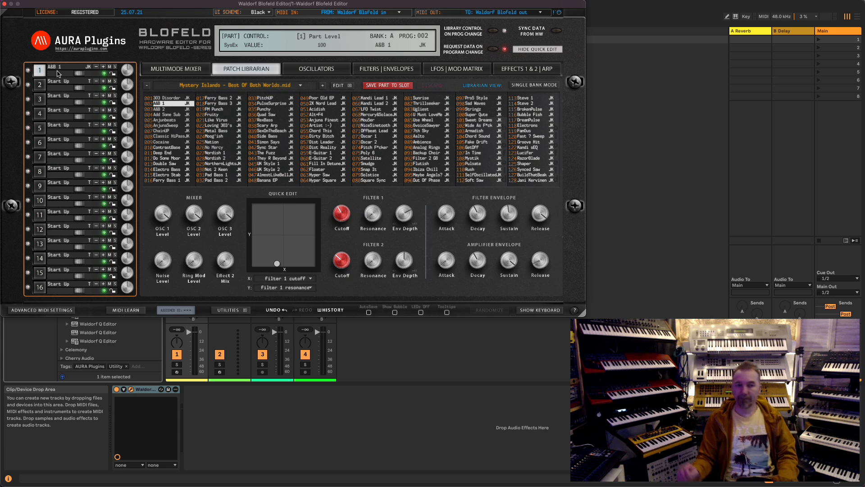
left_click(43, 87)
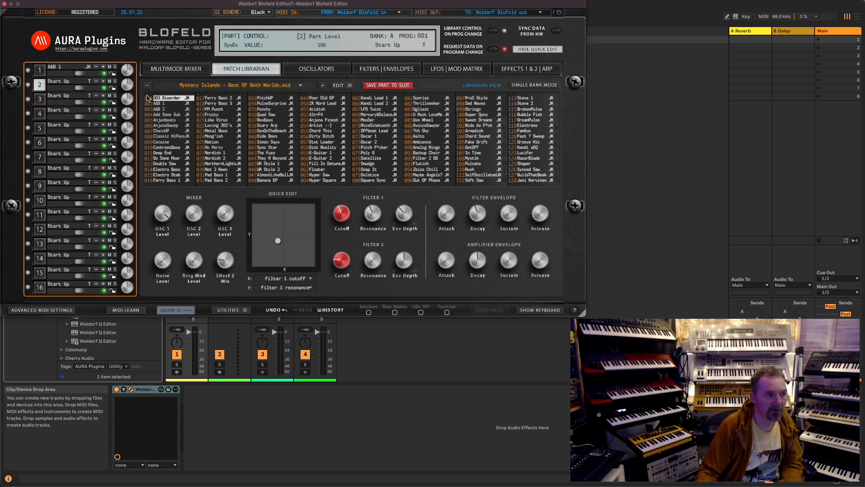
left_click(170, 105)
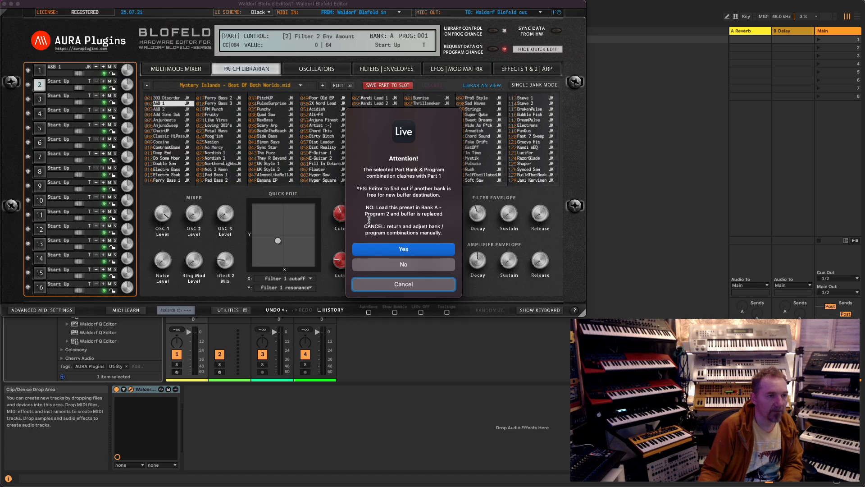
left_click(411, 250)
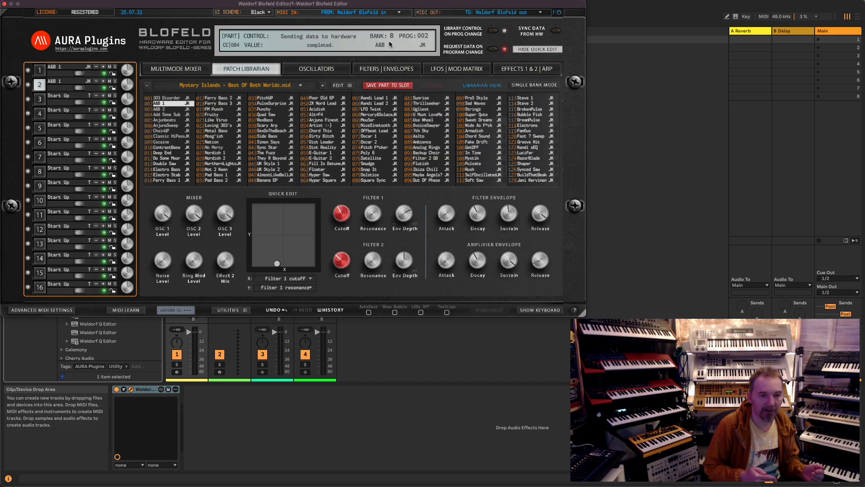
Switch between parts 1 and 2 to compare their librarian banks, ending on part 1
left_click(41, 71)
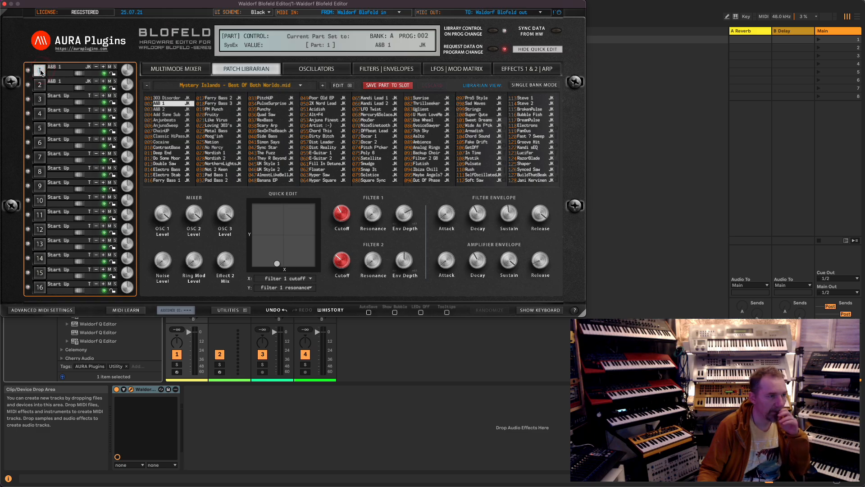
left_click(42, 85)
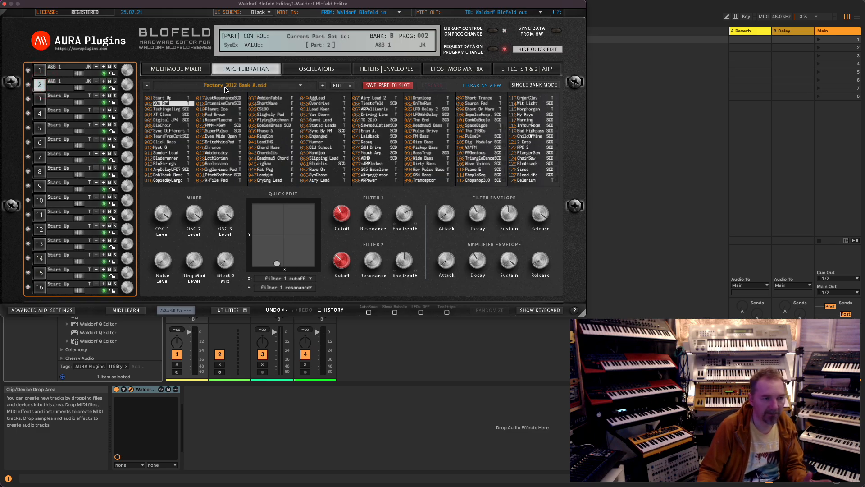
left_click(40, 70)
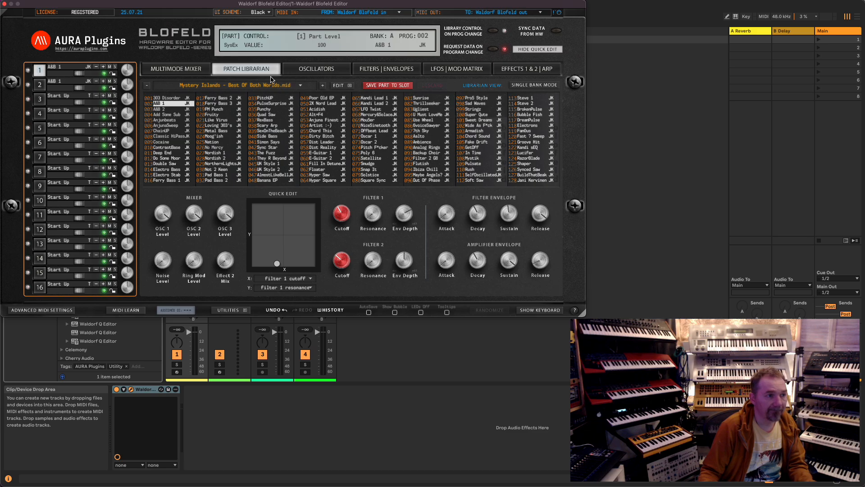
Open part 1's Oscillators page and try several Oscillator 1 shapes, including Alt Waves 1, Pulse and Off, ending on Wavetable
mouse_move(291, 6)
left_mouse_down()
mouse_move(332, 13)
mouse_move(306, 7)
left_mouse_up()
left_click(365, 80)
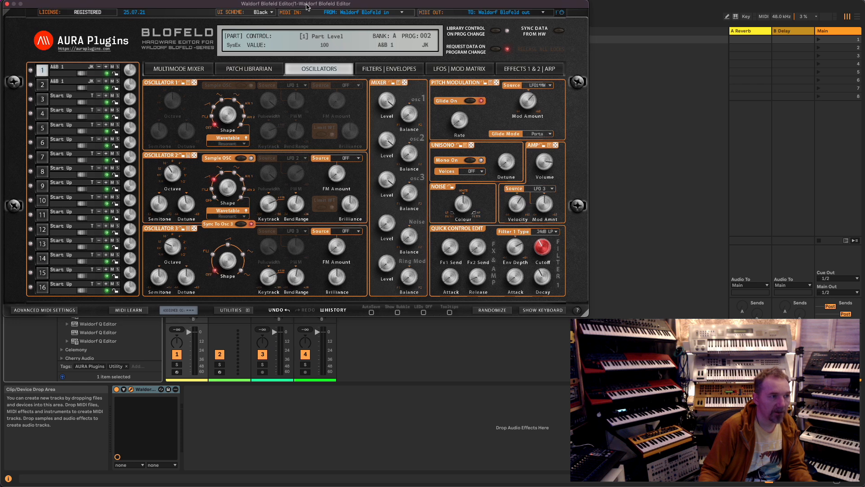
left_click(204, 118)
left_click(215, 106)
left_click(222, 99)
left_click(242, 107)
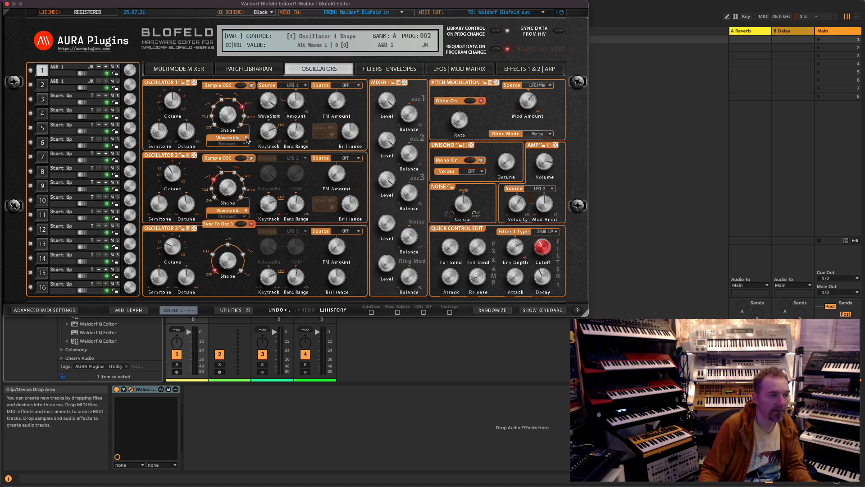
left_click(212, 119)
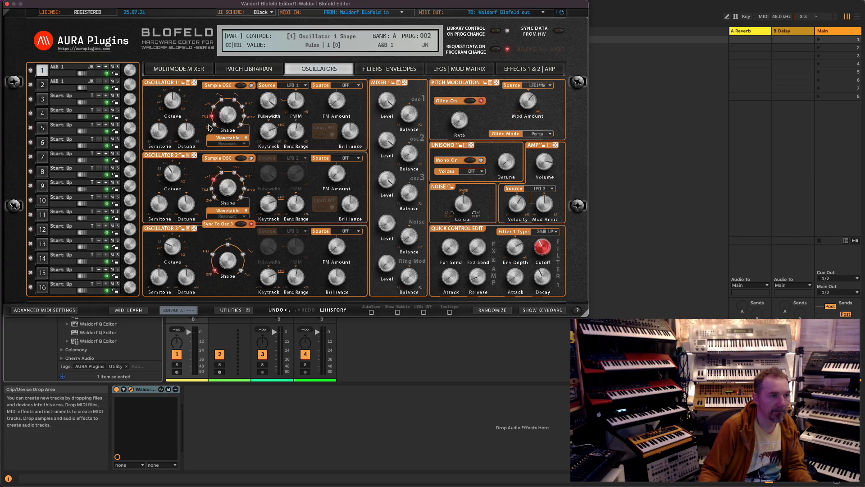
left_click(209, 128)
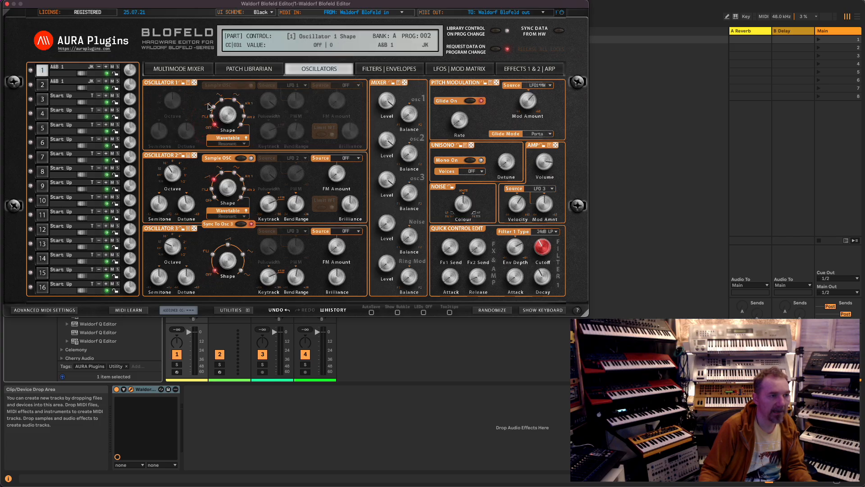
left_click(242, 107)
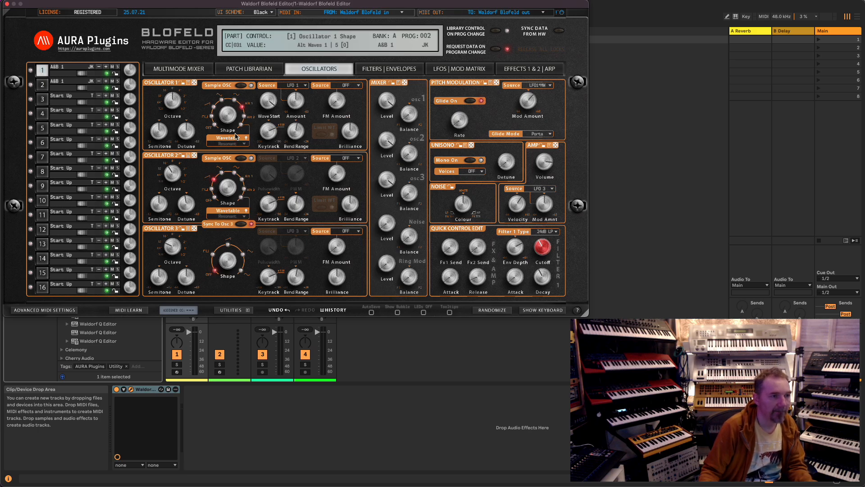
left_click(241, 125)
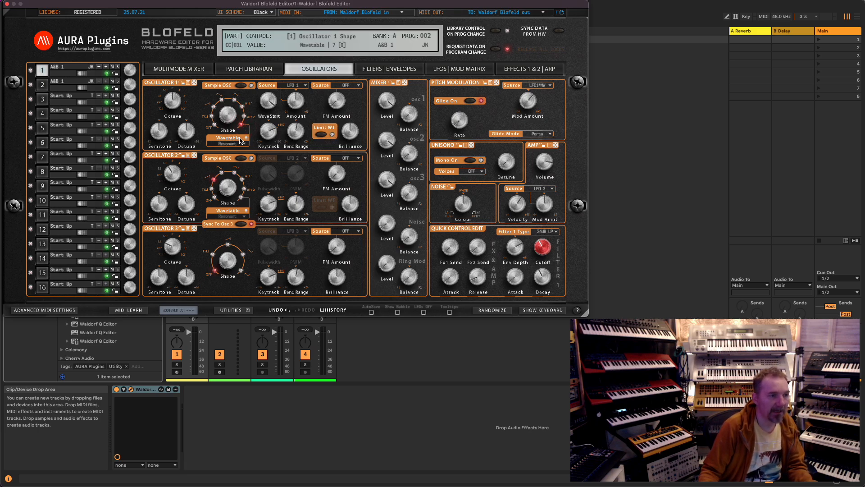
Review the user wavetable upload slots for Oscillator 1 without uploading anything
left_click(247, 141)
mouse_move(249, 143)
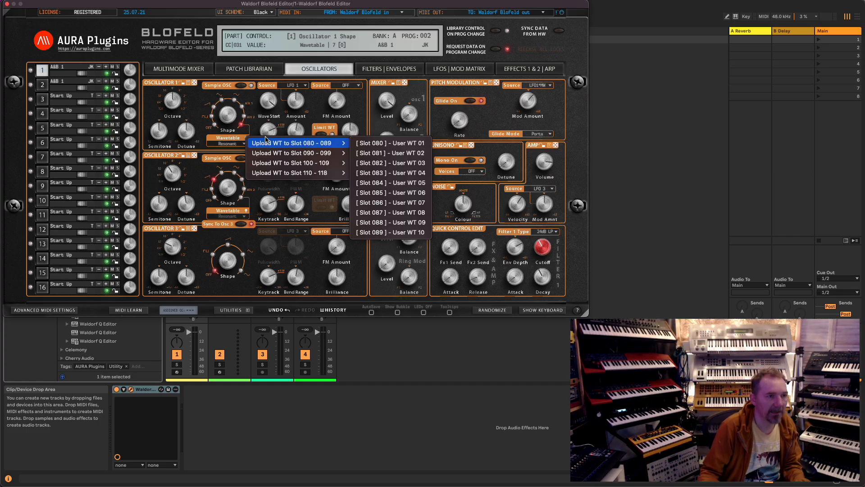
mouse_move(307, 153)
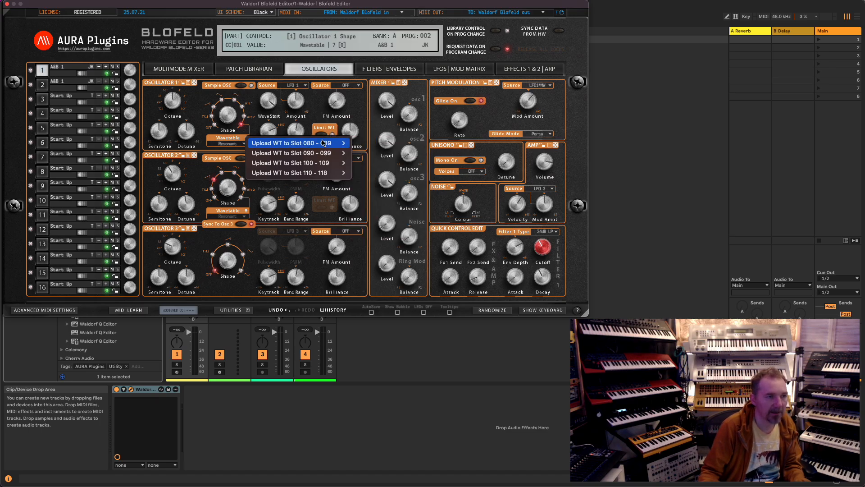
left_click(246, 128)
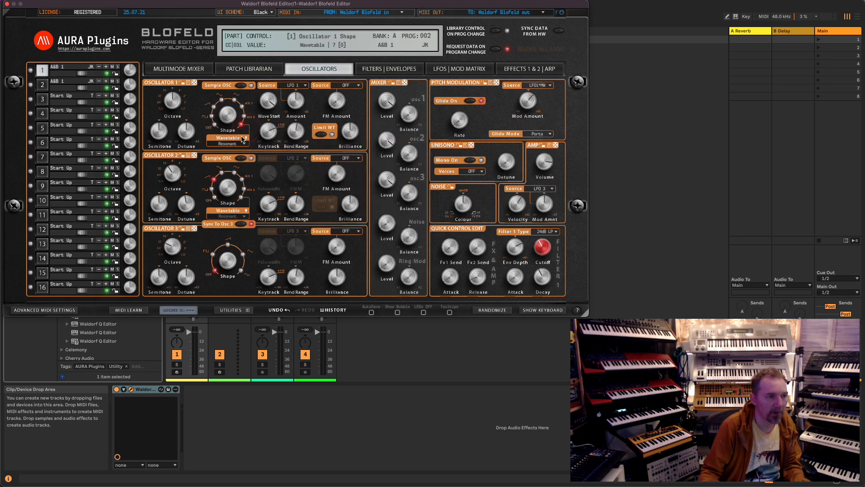
Enable Sample OSC for Oscillator 1 and open the text file that holds its sample names
left_click(242, 85)
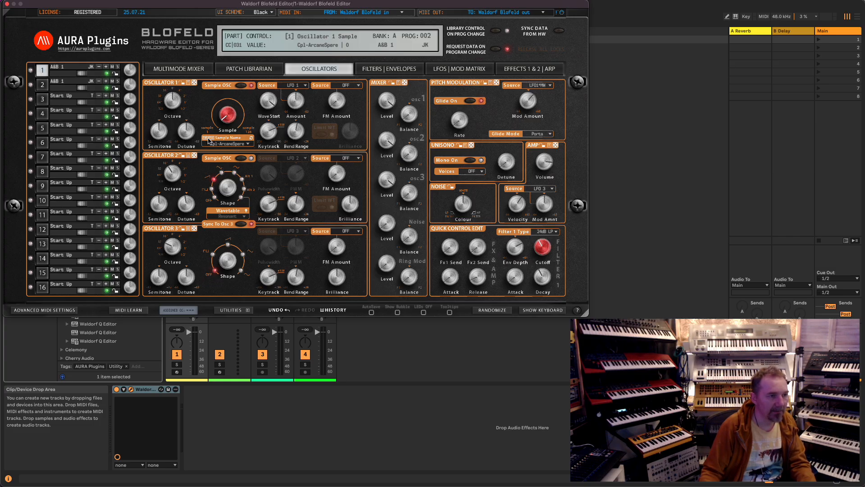
left_click(207, 138)
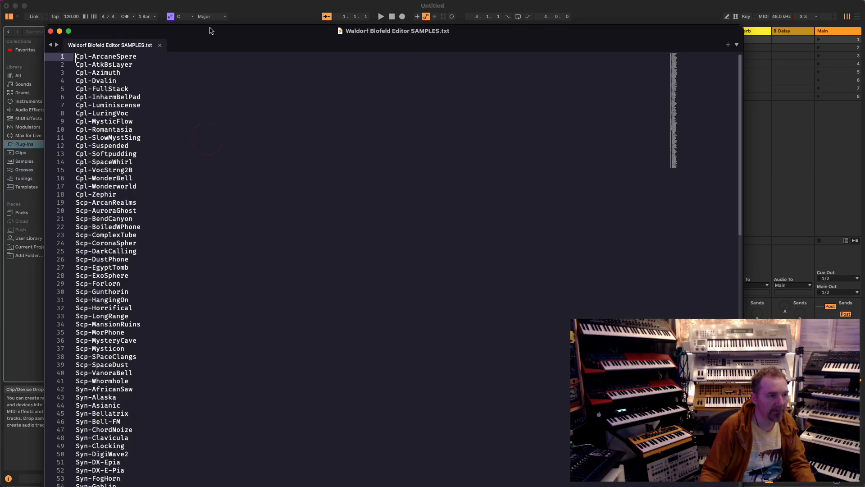
left_click_drag(224, 31, 194, 20)
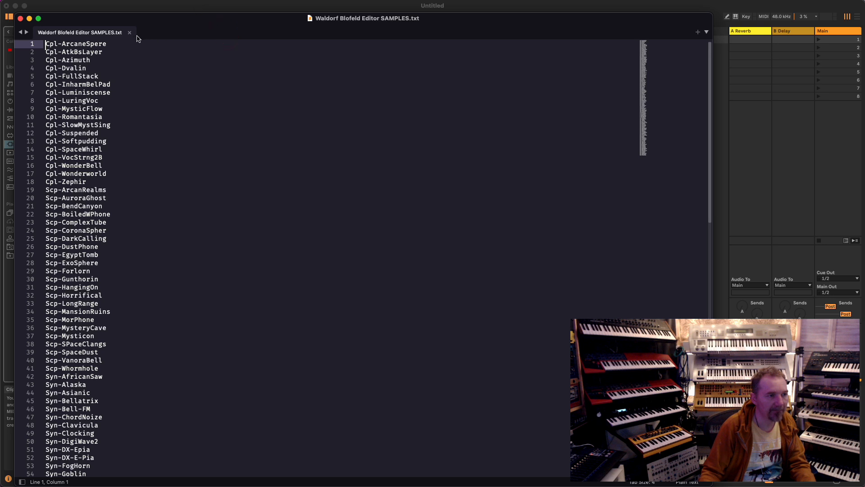
Examine the sample name file's folder path and entries, close the file and return to the Blofeld editor
left_click(334, 21, "super")
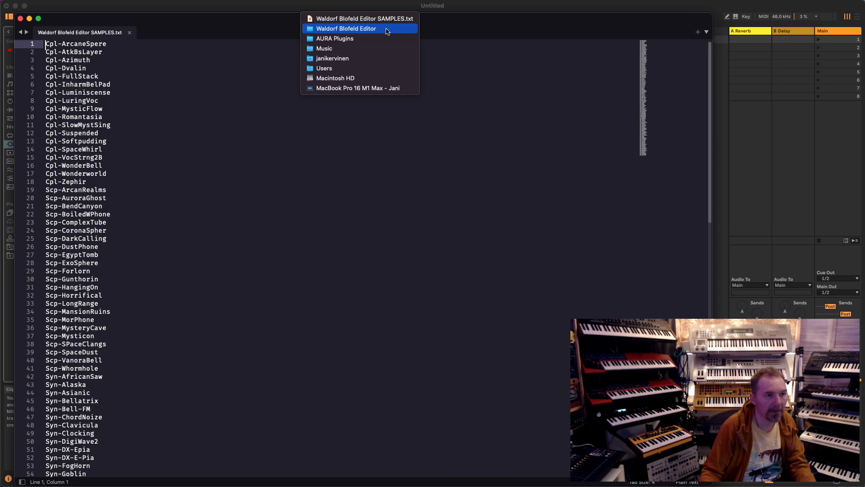
left_click(288, 20)
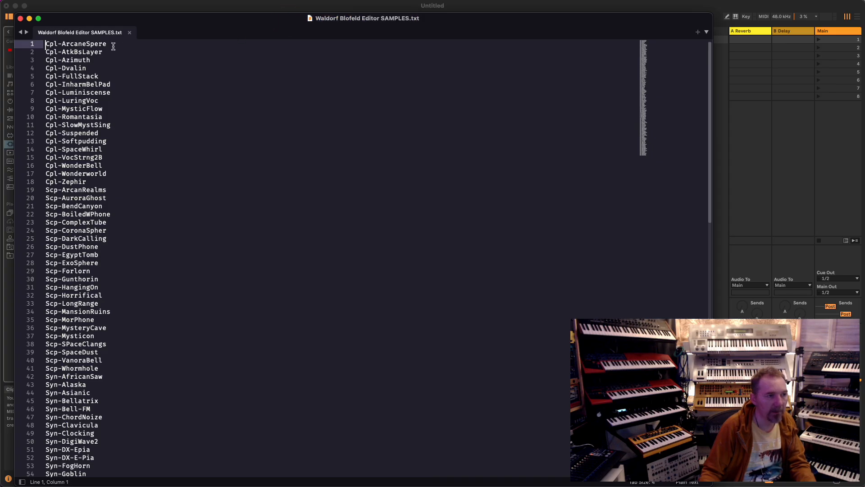
left_click(134, 60)
left_click(128, 103)
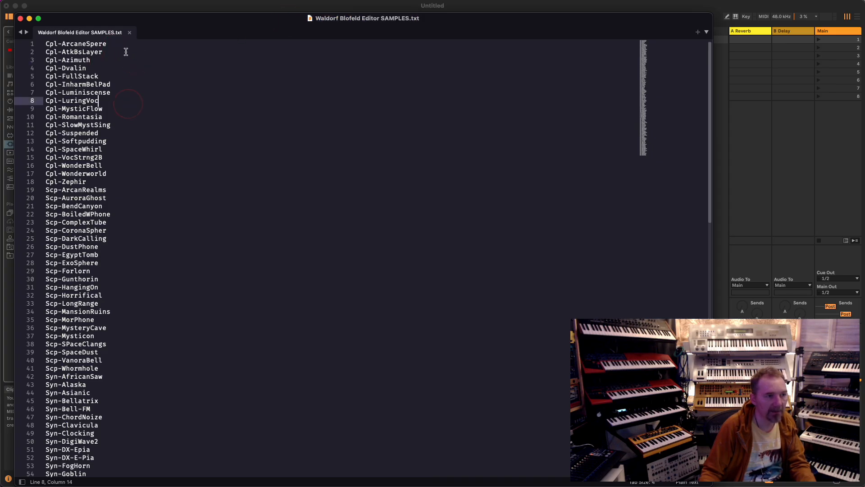
left_click(126, 51)
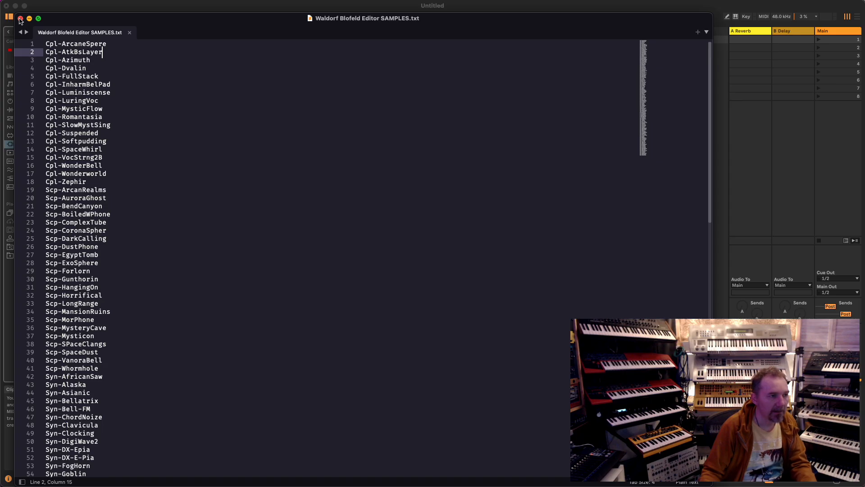
left_click(20, 18)
left_click(242, 9)
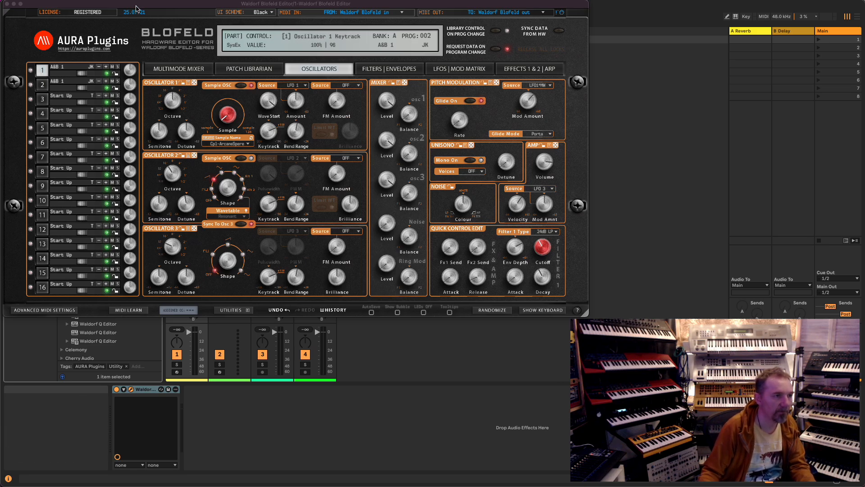
left_click_drag(138, 6, 135, 6)
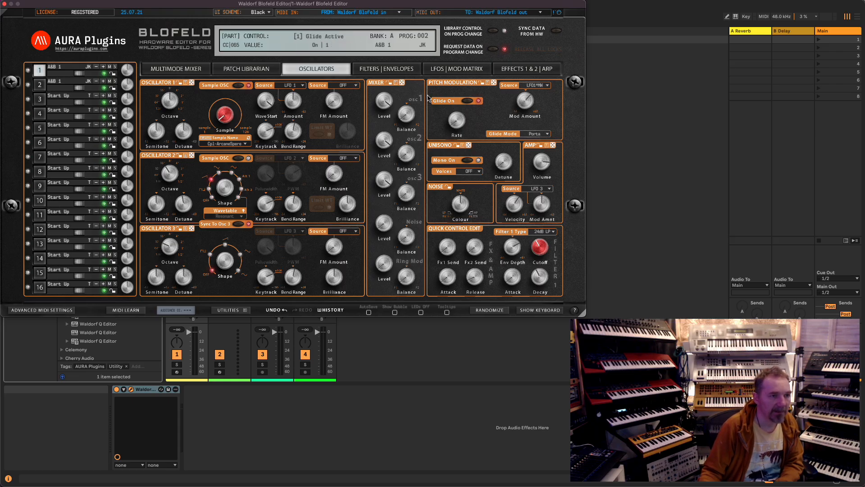
Review Oscillator 1's copy, randomize, save and preset options without applying any
left_click(186, 85)
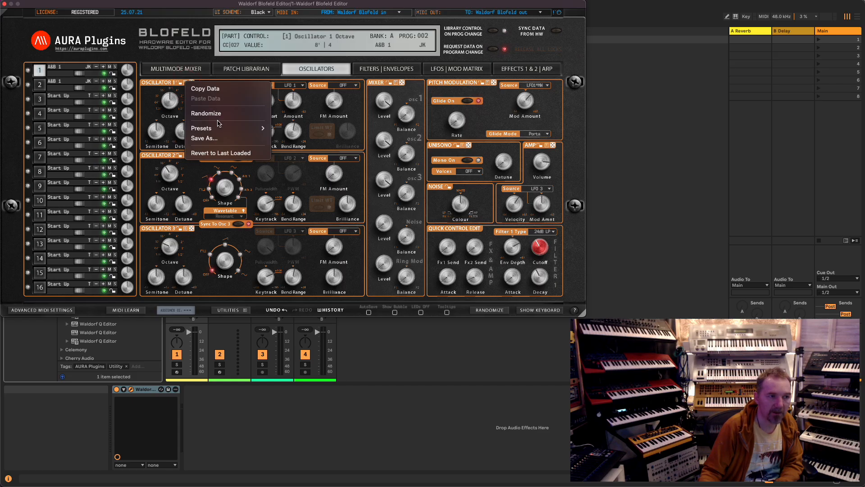
mouse_move(220, 132)
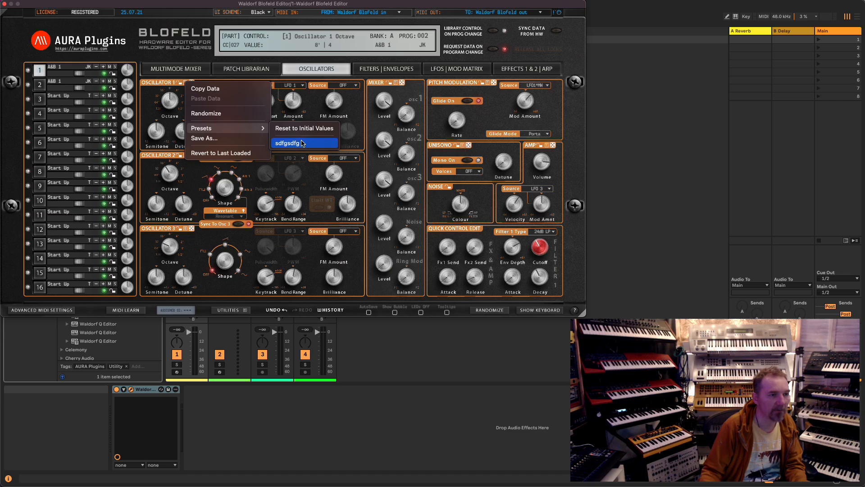
left_click(361, 148)
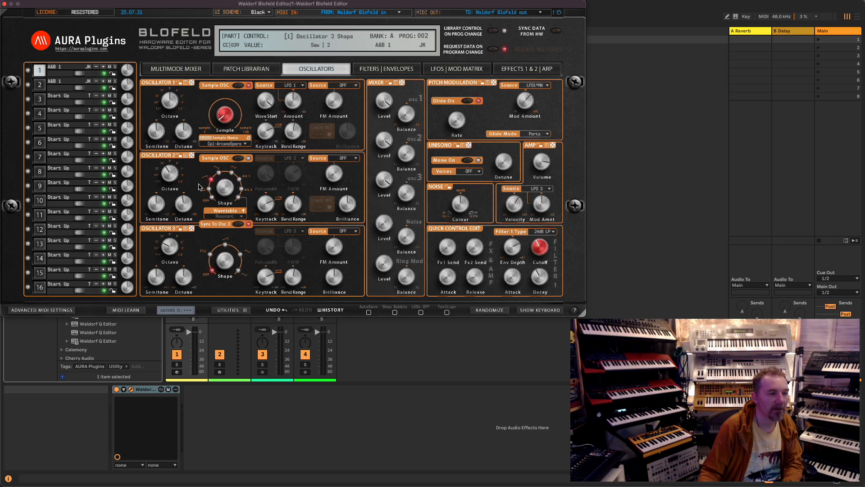
Open the Filters | Envelopes page and adjust the Filter 1 and Filter 2 cutoff frequencies slightly
left_click(369, 68)
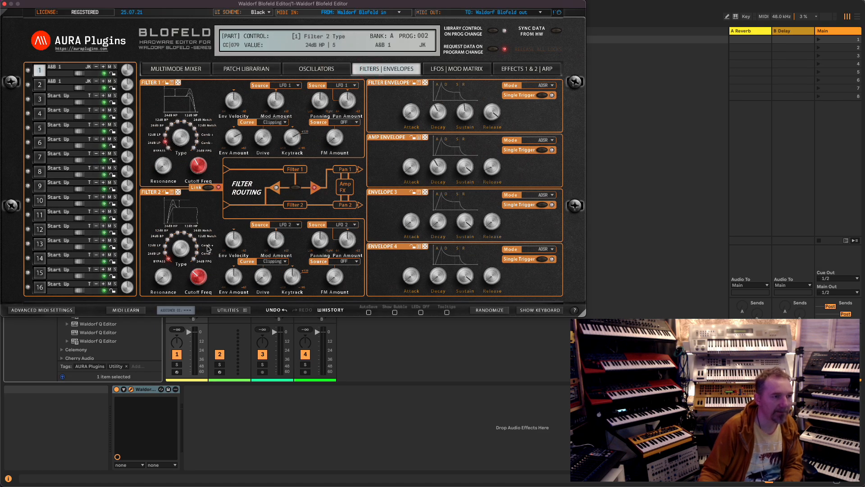
left_click_drag(202, 170, 202, 170)
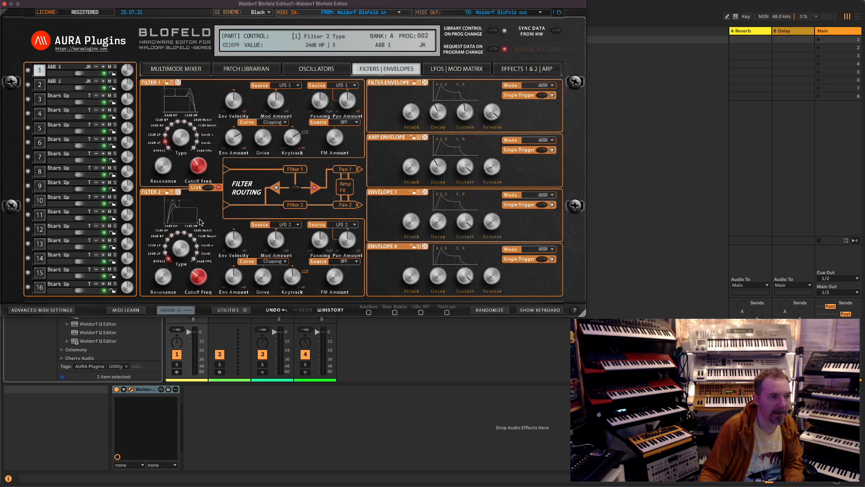
mouse_move(200, 276)
left_mouse_down()
mouse_move(200, 284)
mouse_move(200, 273)
left_mouse_up()
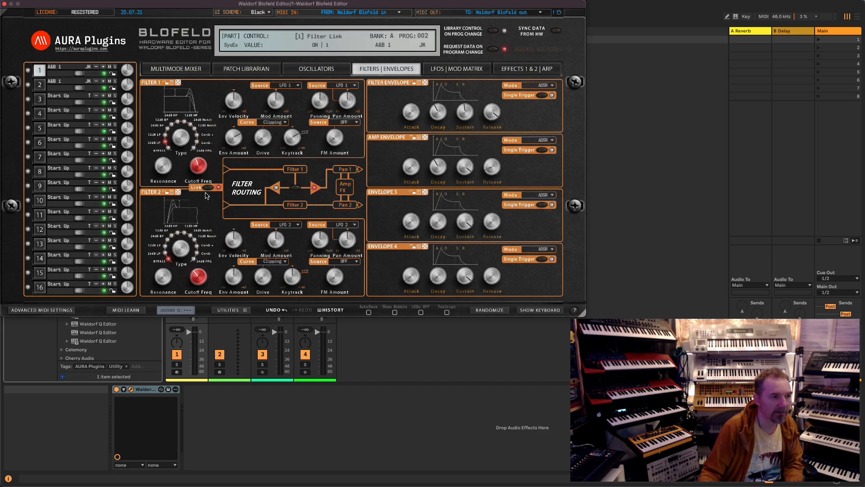
left_click_drag(198, 166, 198, 159)
Examine the Editor Preferences and MIDI Preferences entries in the editor's Utilities without changing any option
left_click(241, 308)
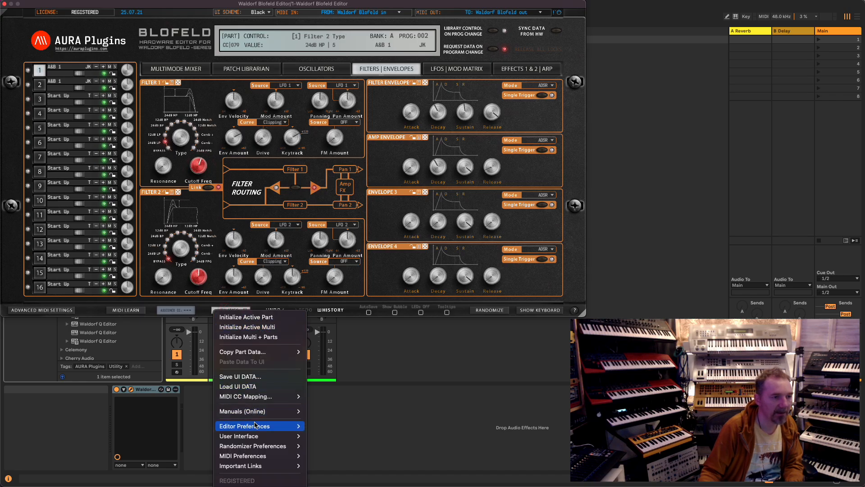
mouse_move(255, 424)
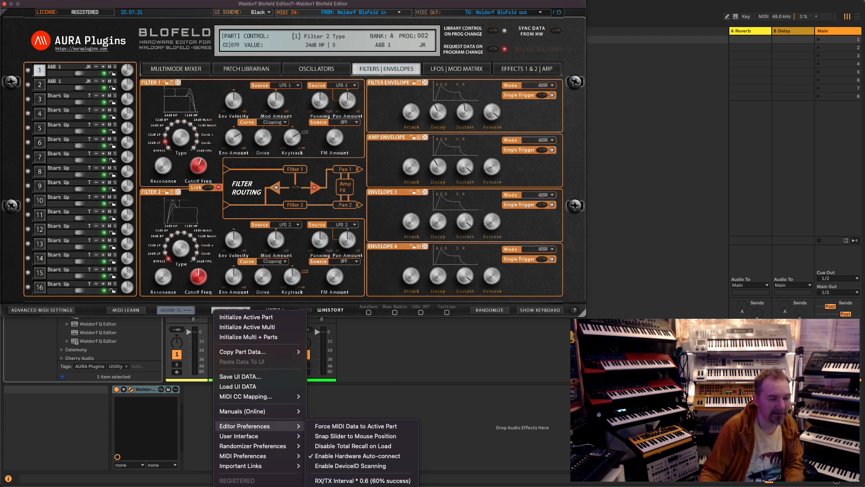
left_click(303, 305)
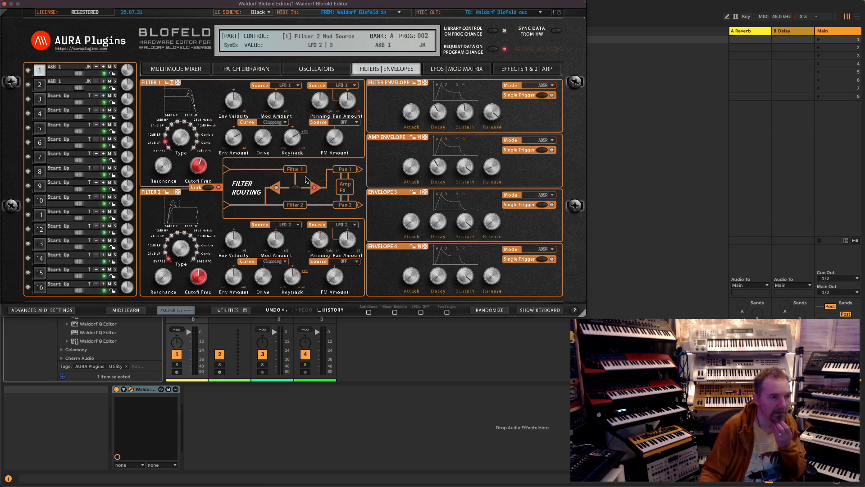
left_click(230, 310)
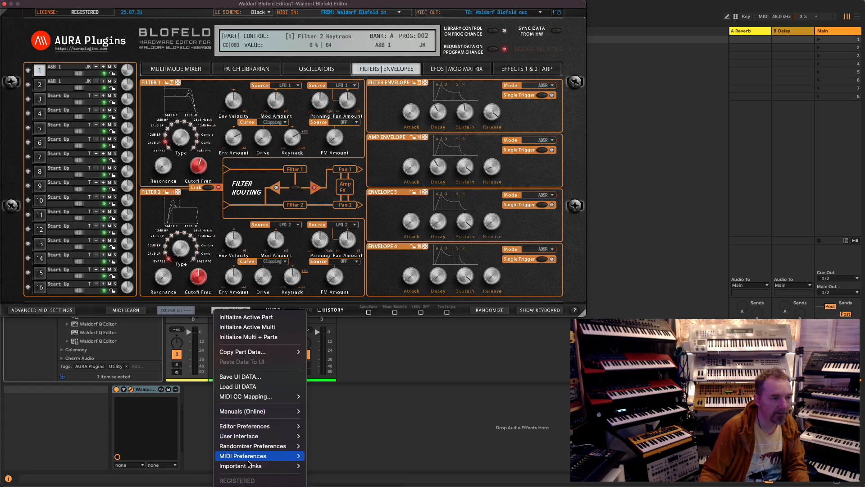
left_click(230, 305)
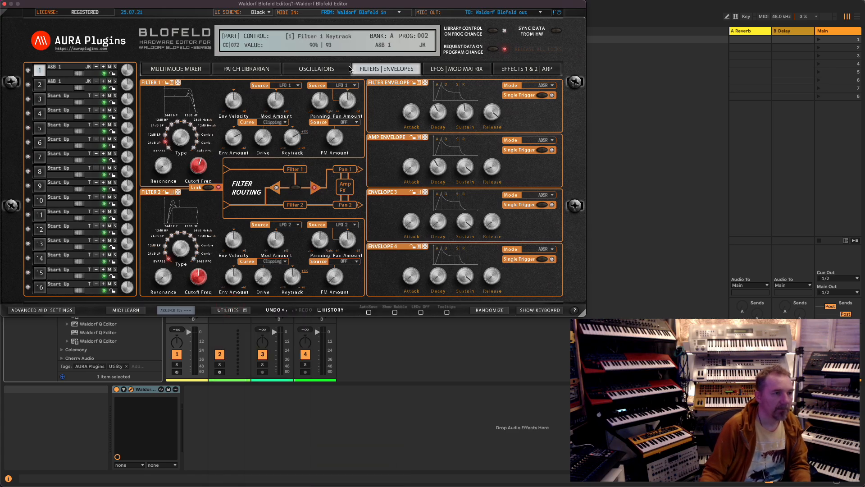
Review Filter 1's copy, randomize and preset options without applying any, and open the LFOs | Mod Matrix page
left_click(171, 84)
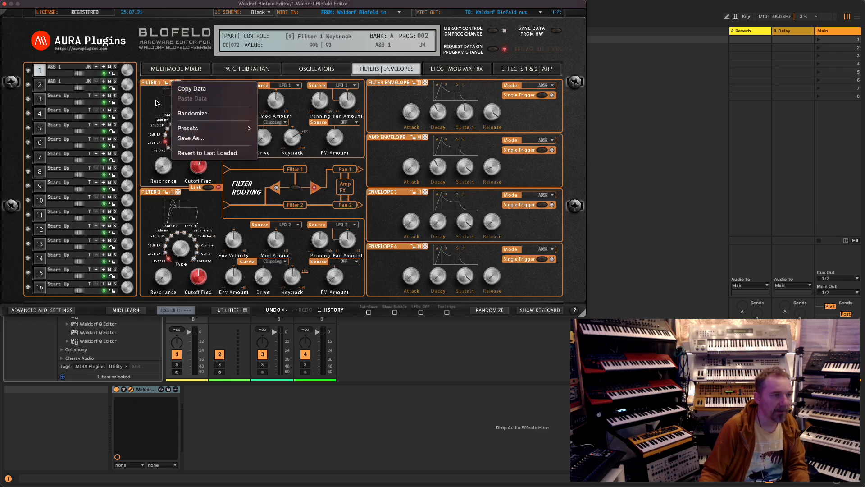
left_click(156, 100)
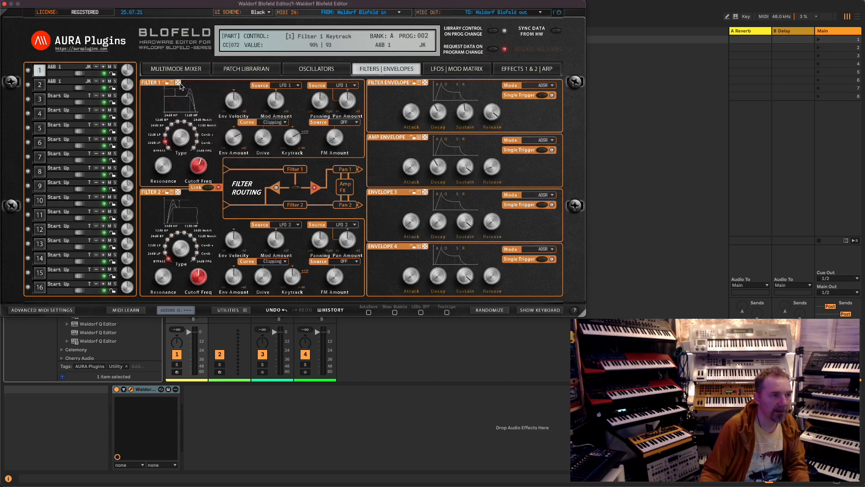
left_click(431, 72)
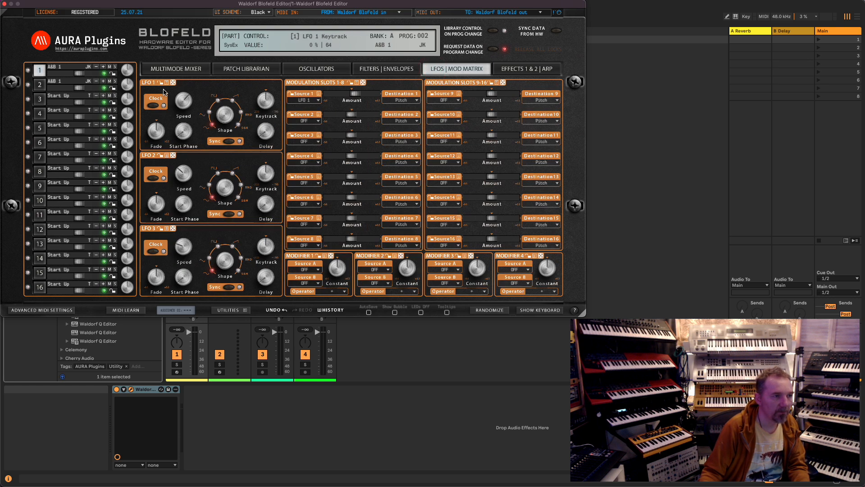
Open the Effects 1 & 2 | Arp page and examine the part choices for Global FX2 without changing the assignment
left_click(512, 69)
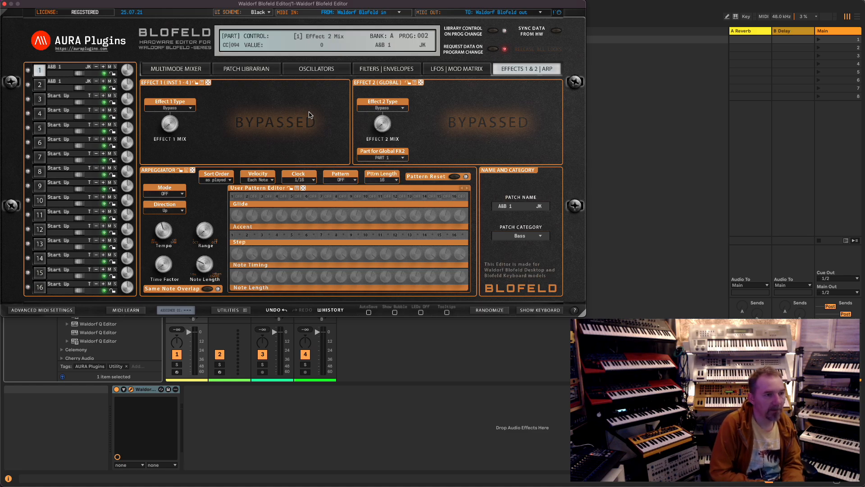
left_click(387, 158)
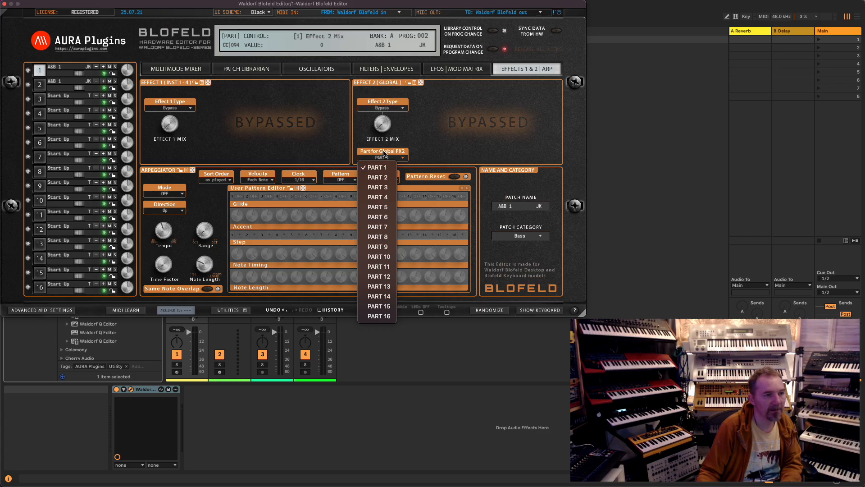
left_click(359, 163)
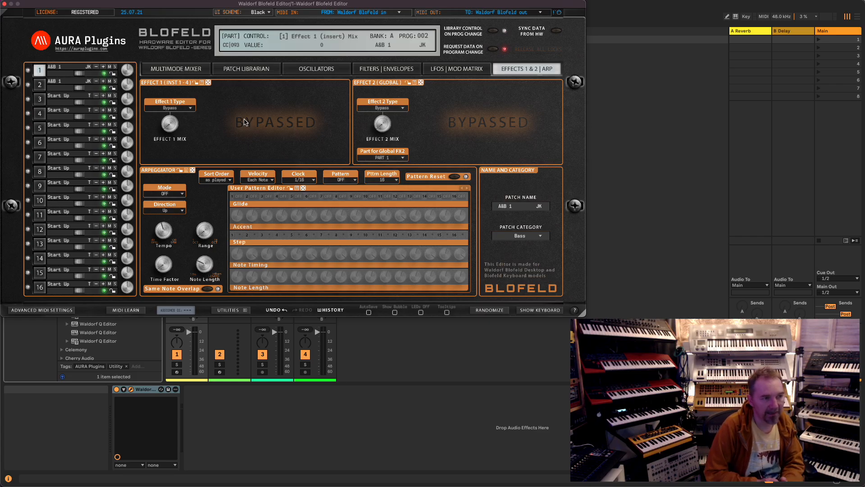
Compare the effects and arpeggiator settings of Parts 5, 4, 3 and 2, and return to Part 1
left_click(39, 130)
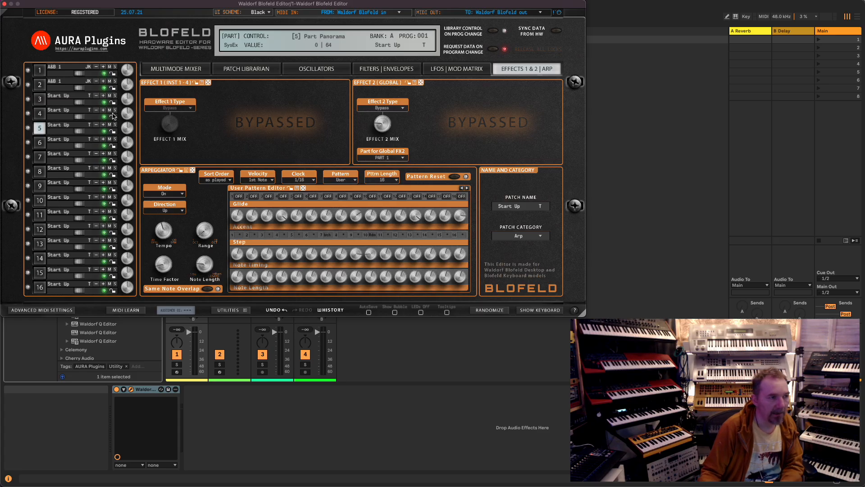
left_click(40, 113)
left_click(39, 98)
left_click(39, 85)
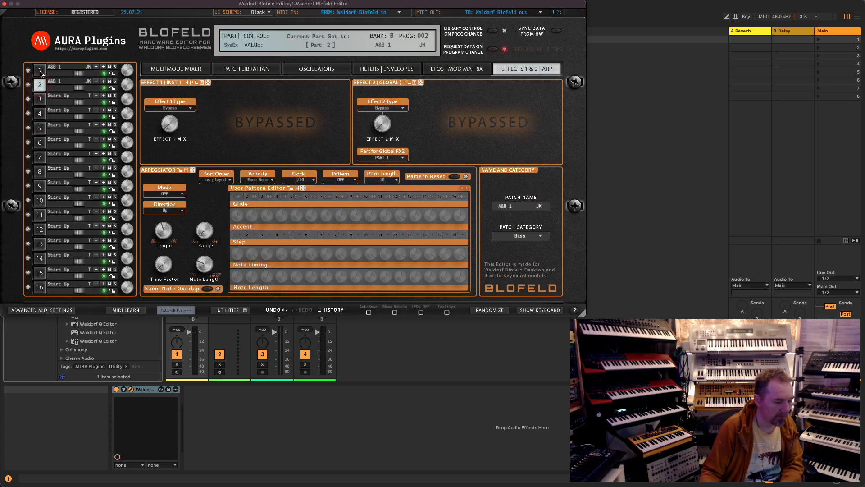
left_click(40, 71)
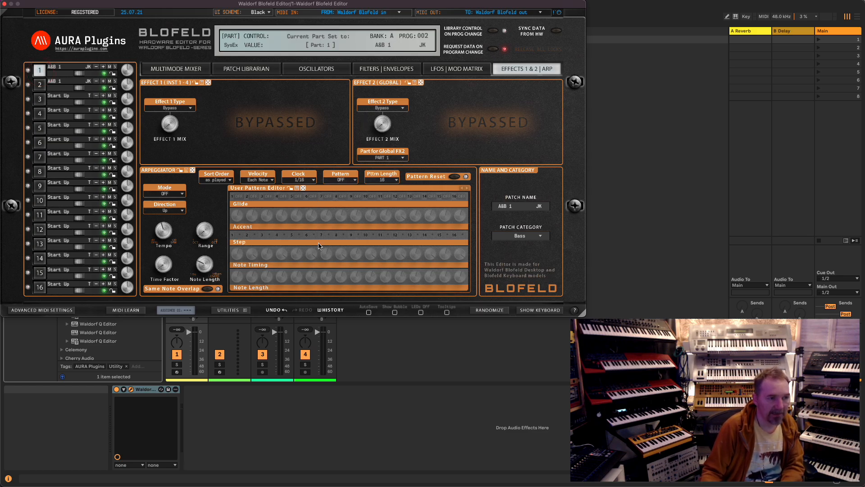
Look back through the LFOs | Mod Matrix, Filters | Envelopes and Oscillators pages and return to the Patch Librarian
left_click(436, 67)
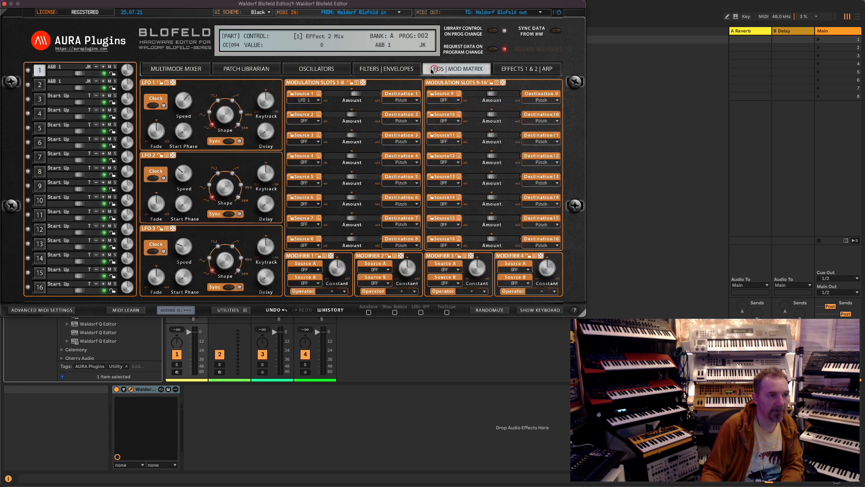
left_click(396, 70)
left_click(309, 68)
left_click(265, 69)
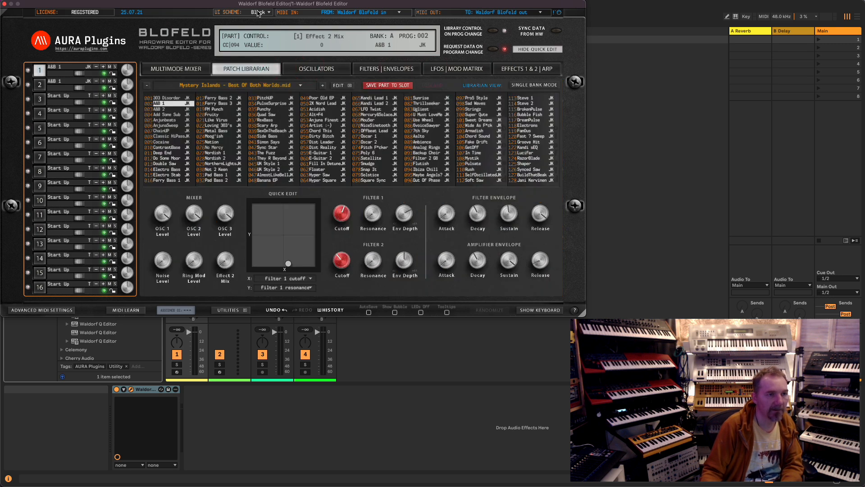
mouse_move(306, 6)
left_mouse_down()
mouse_move(328, 21)
mouse_move(307, 6)
left_mouse_up()
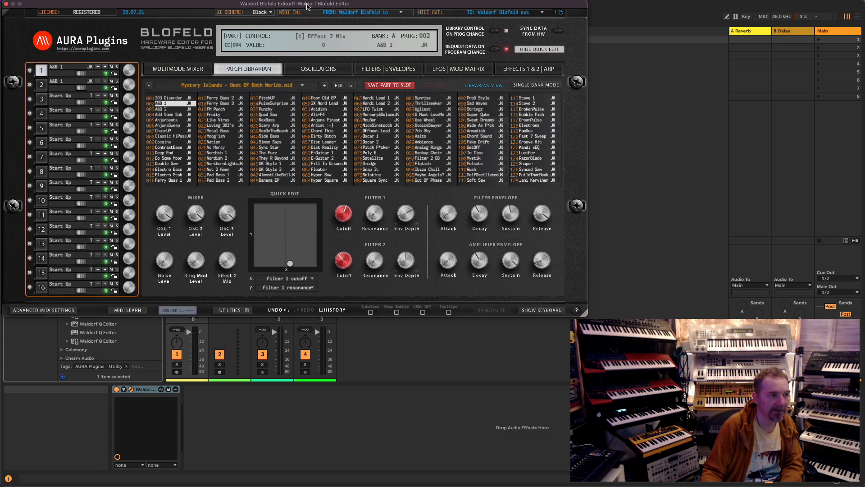
Inspect the Multimode Mixer with the extended mixer view switched on and off, and reopen the Patch Librarian
left_click(173, 69)
left_click(118, 136)
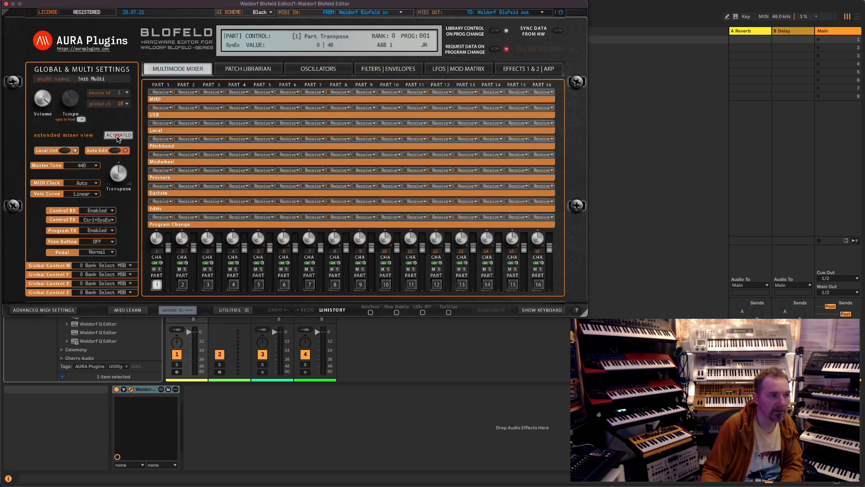
left_click(118, 135)
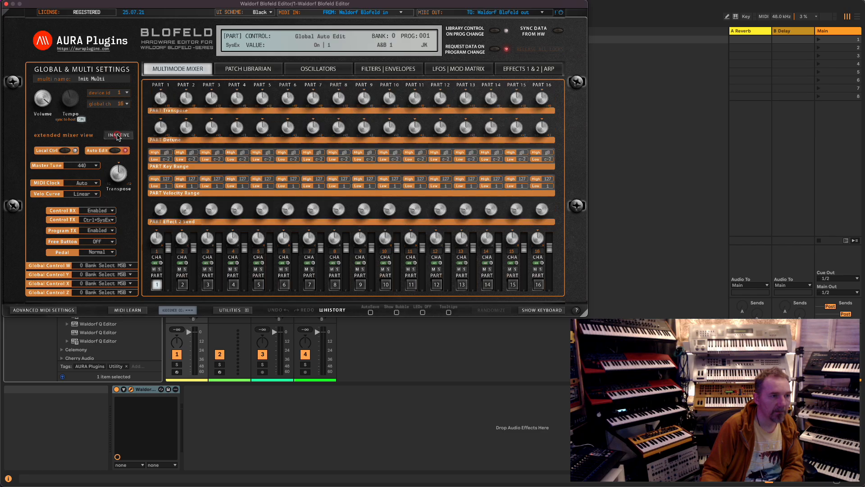
left_click(271, 70)
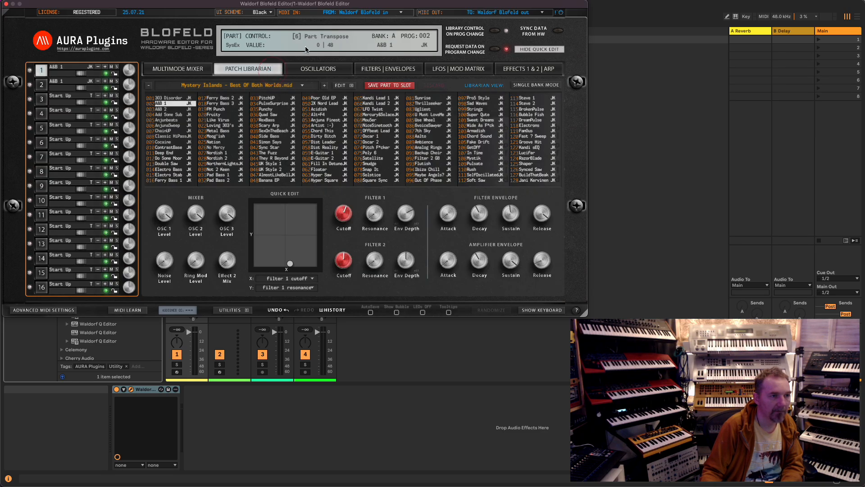
Move the Blofeld editor window aside to uncover the Ableton Live tracks
left_click_drag(274, 8, 548, 3)
left_click_drag(406, 4, 671, 3)
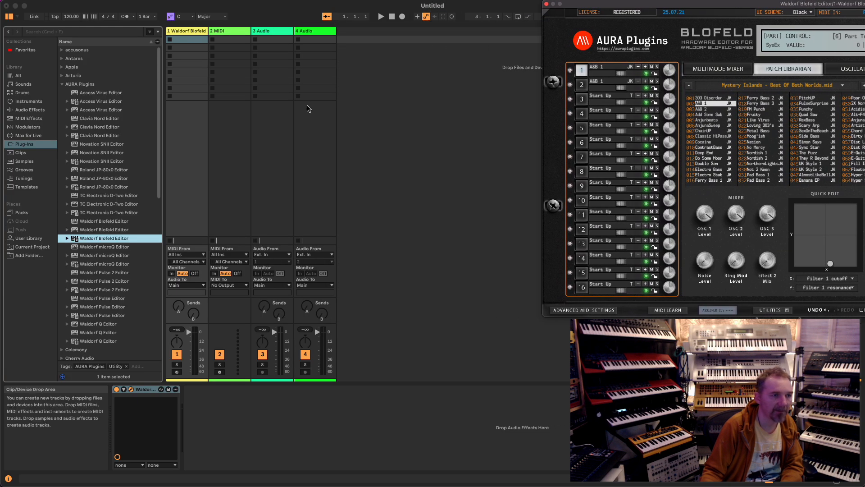
left_click(278, 177)
left_click(268, 262)
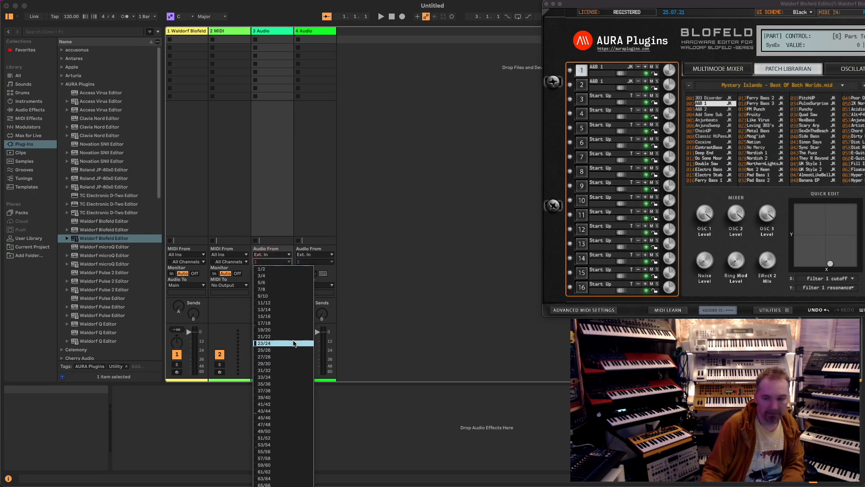
left_click(414, 297)
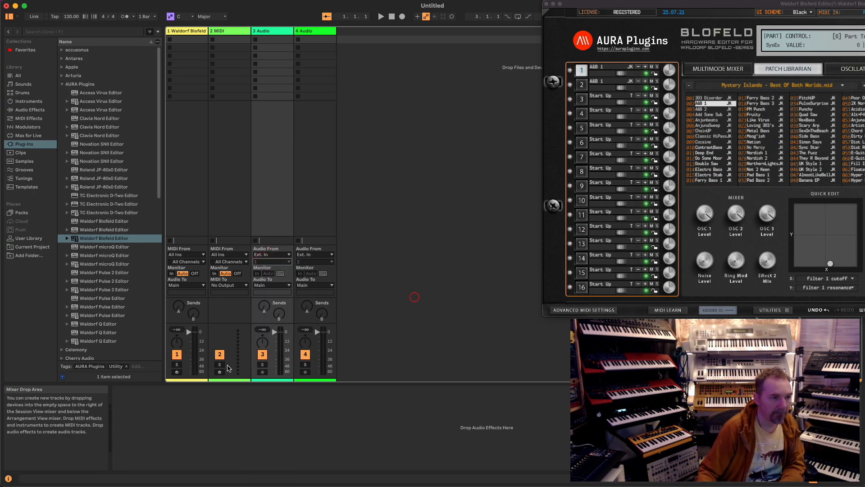
Arm the Waldorf Blofeld track, set track 3 Audio's external input to 53/54 and set its monitoring to In
left_click(177, 372)
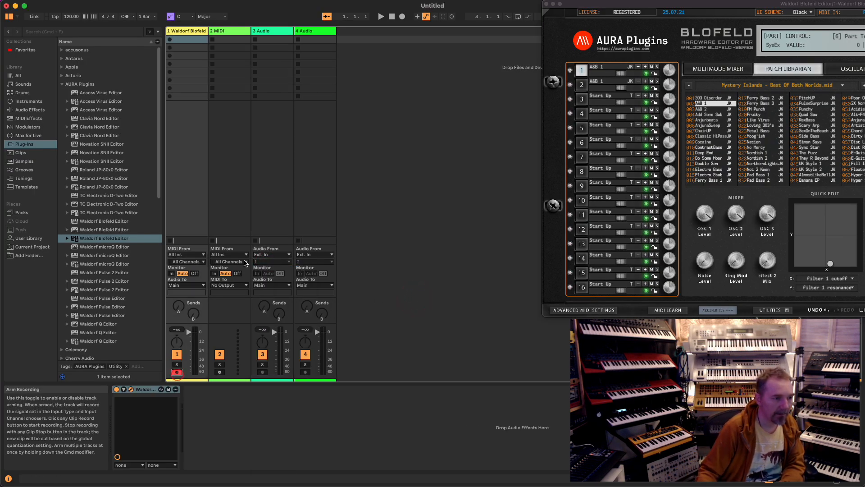
left_click(268, 190)
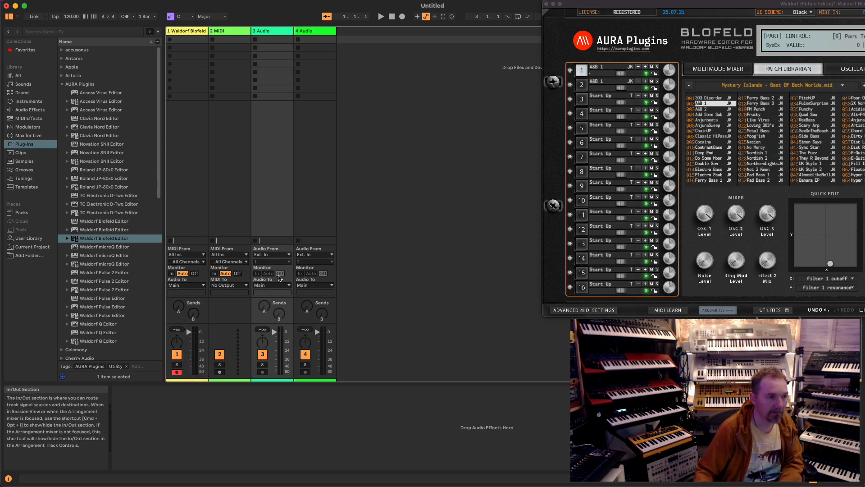
left_click(269, 262)
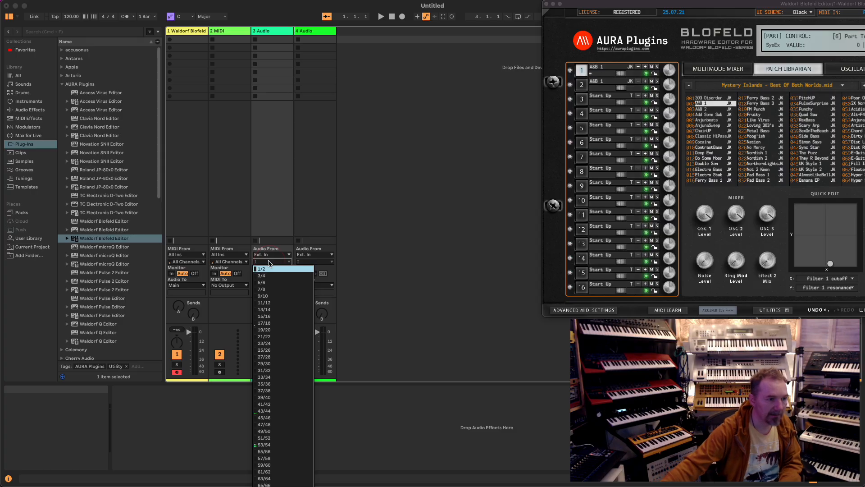
left_click(265, 444)
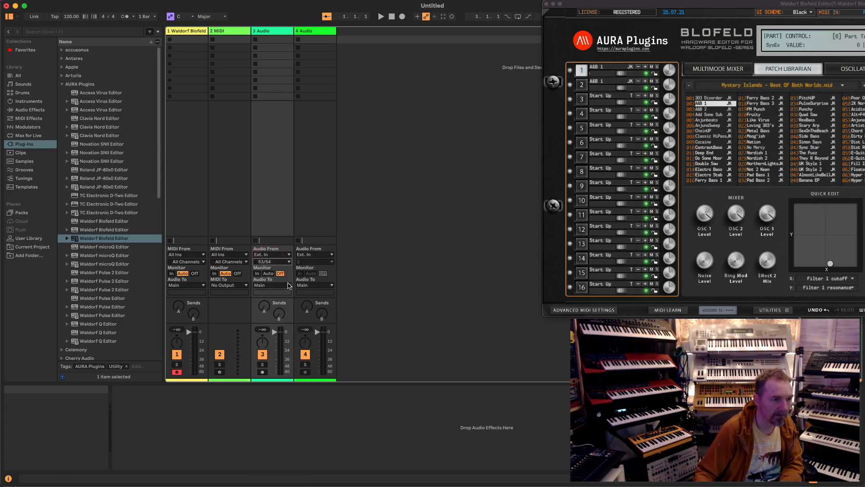
left_click(257, 273)
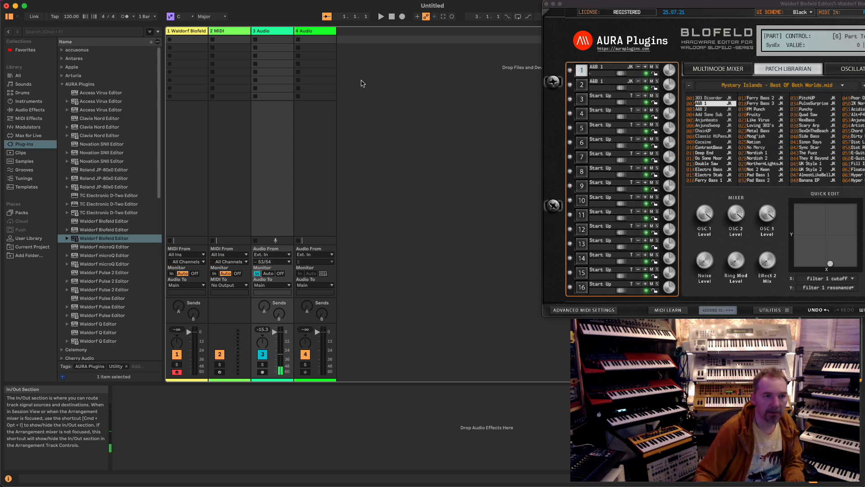
Bring the Blofeld editor window back into view and load the patch A&B 1 into Part 1
left_click_drag(738, 9, 574, 1)
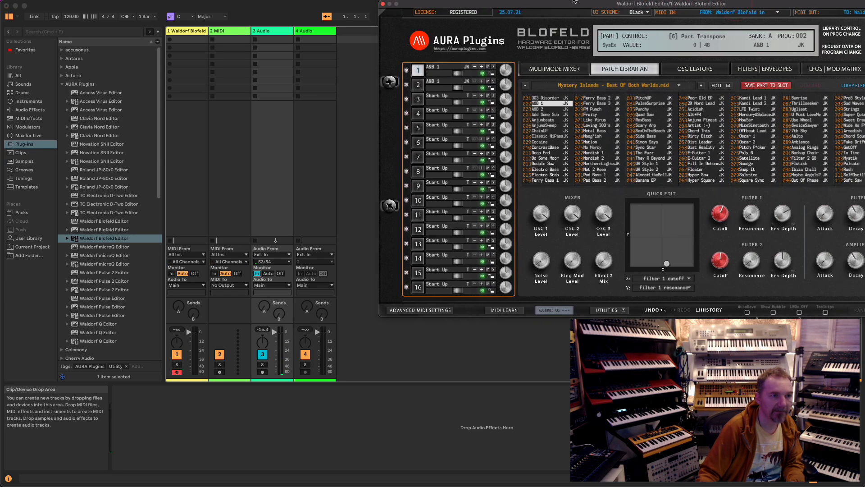
left_click(554, 104)
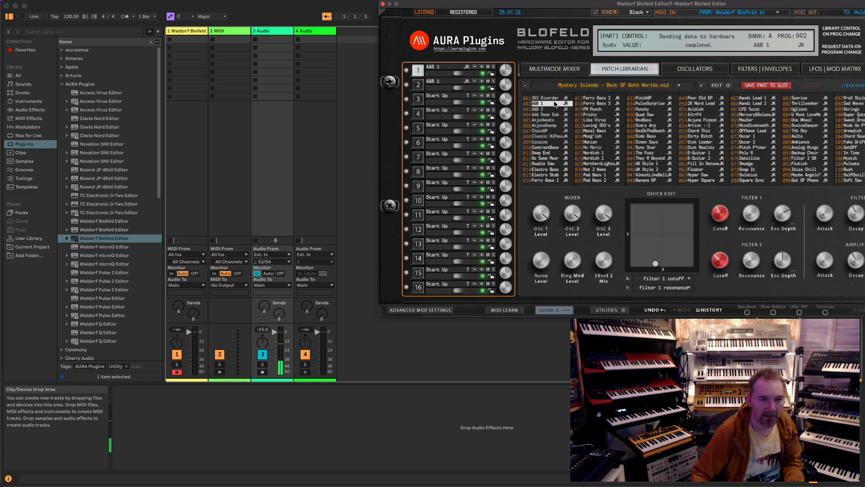
Load the patch Like Virus from the bank Mystery Islands - Best Of Both Worlds.mid into Part 2
left_click(422, 85)
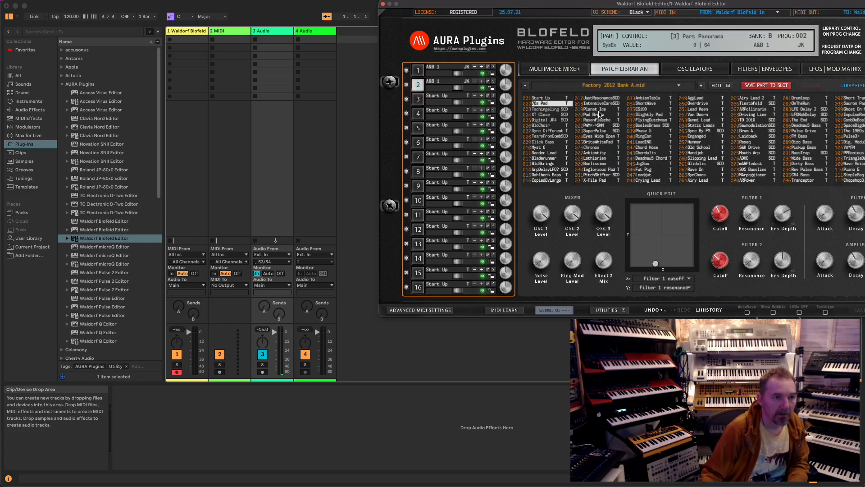
left_click(579, 85)
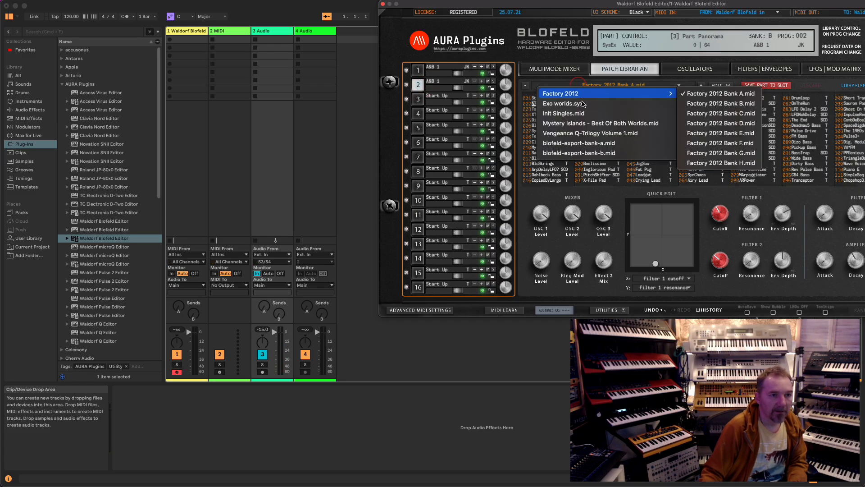
left_click(592, 124)
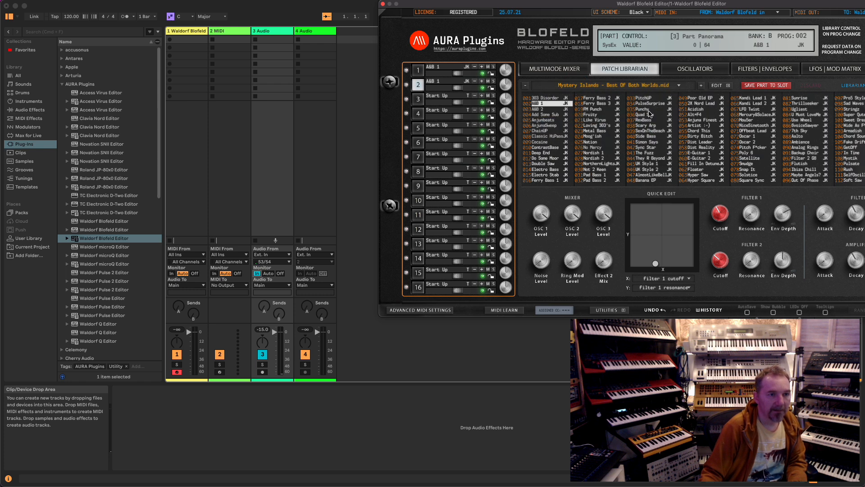
left_click(601, 120)
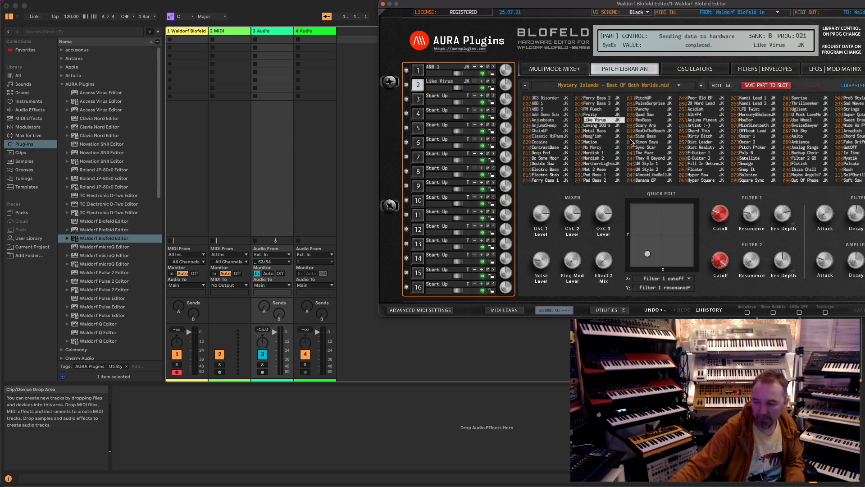
left_click(417, 88)
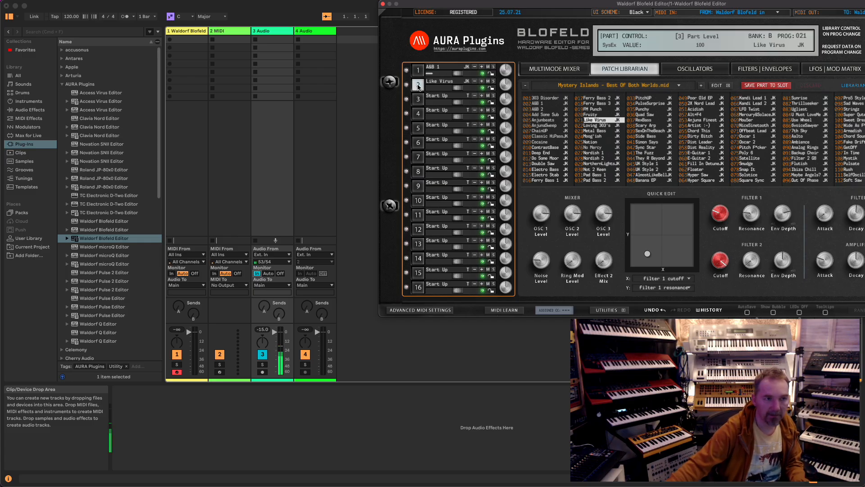
Move the Blofeld editor window fully back into view and show its on-screen keyboard
left_click_drag(469, 5, 103, 5)
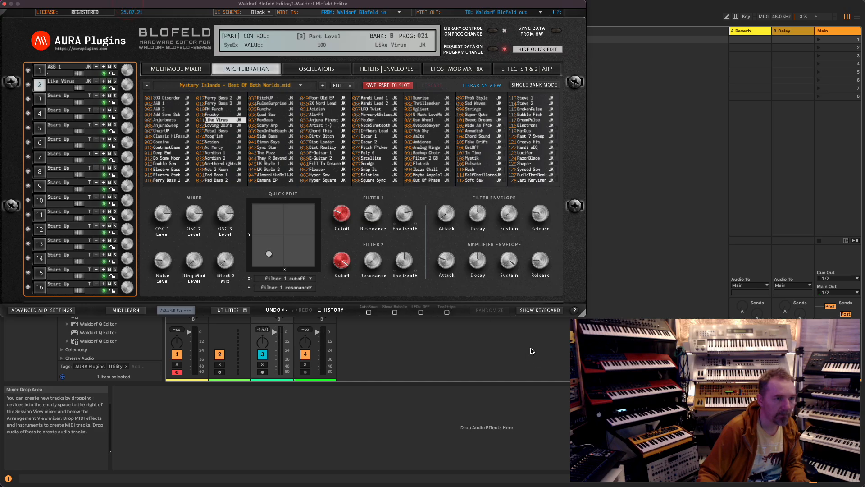
left_click(540, 311)
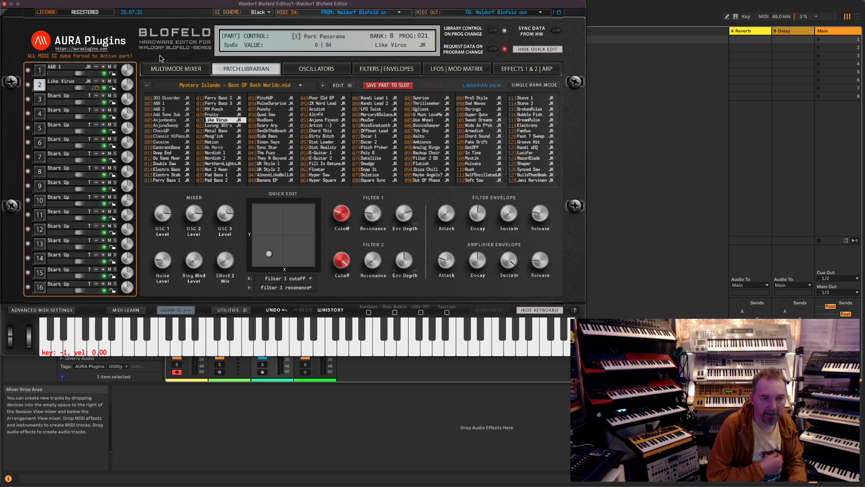
Switch the active part to Part 3, Part 2 and Part 1 in turn to compare their sounds
left_click(40, 98)
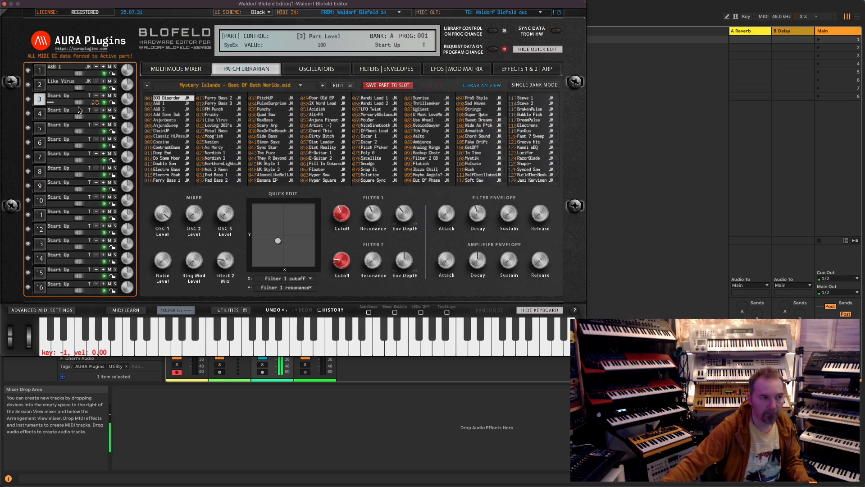
left_click(42, 85)
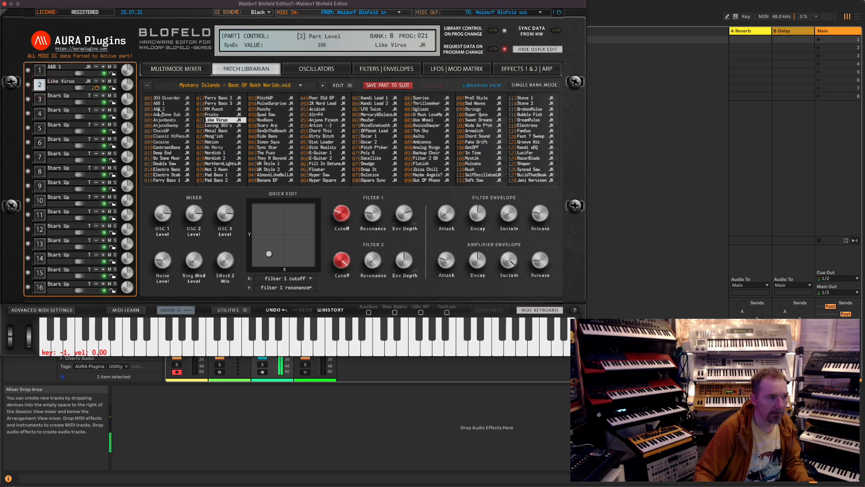
left_click(41, 71)
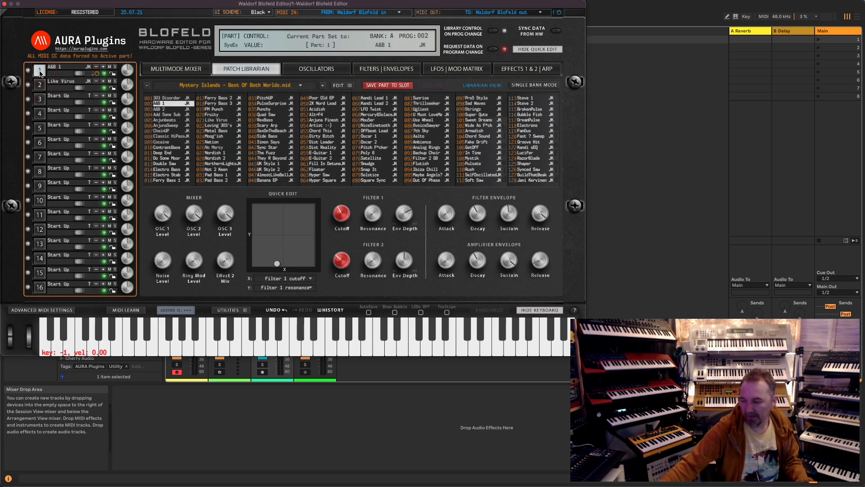
Load the patch Alt+F4 from the Mystery Islands bank into Part 3
left_click(42, 96)
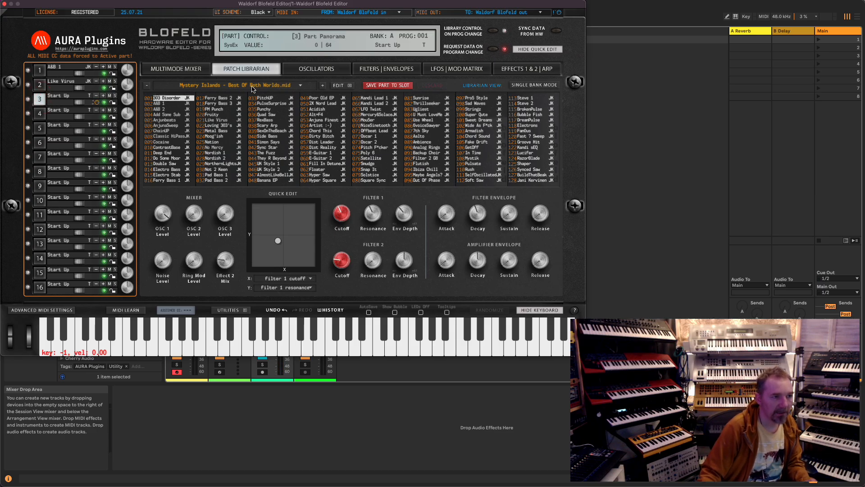
double_click(330, 115)
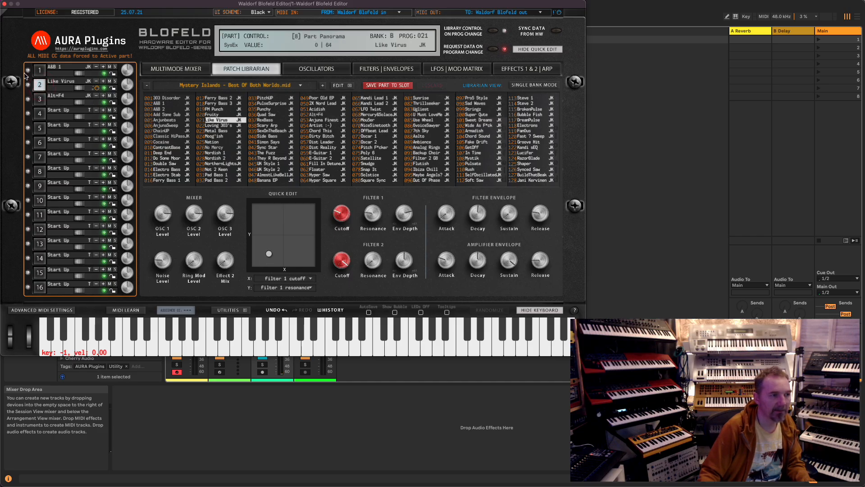
Make Parts 1, 2 and 3 active one after another to check their loaded patches
left_click(40, 71)
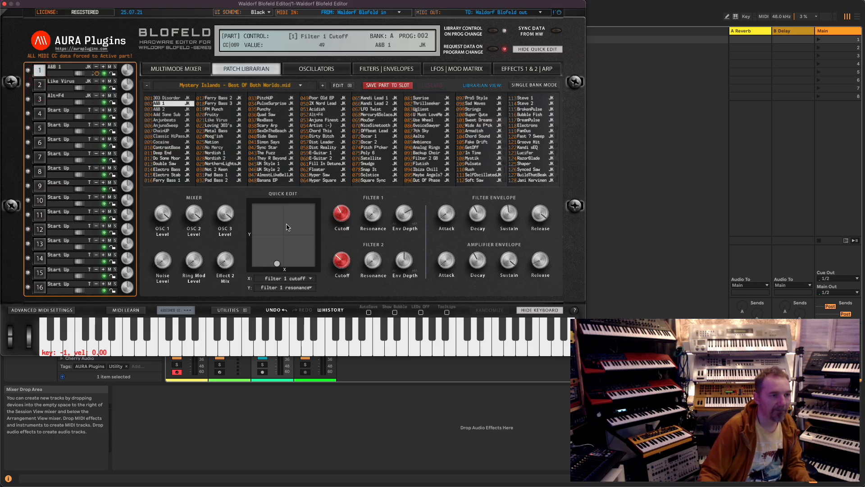
left_click(39, 85)
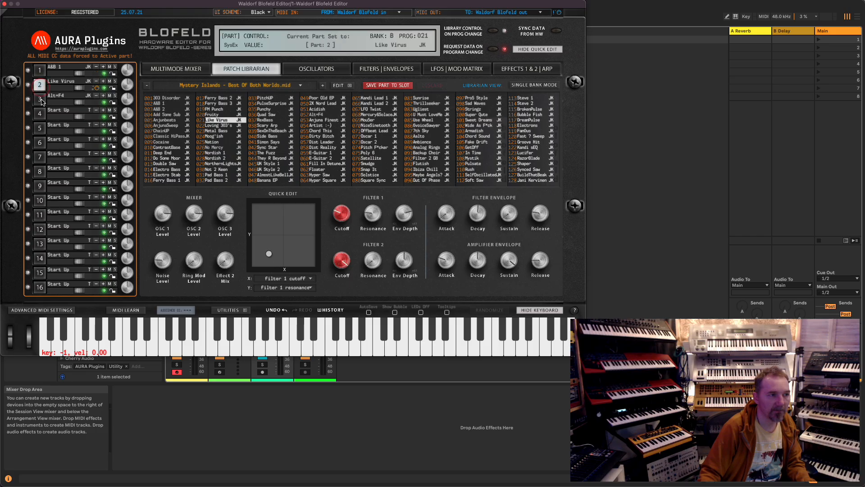
left_click(40, 99)
Make Part 4 active and show the bank Vengeance Q-Trilogy Volume 1.mid in the patch librarian
left_click(41, 116)
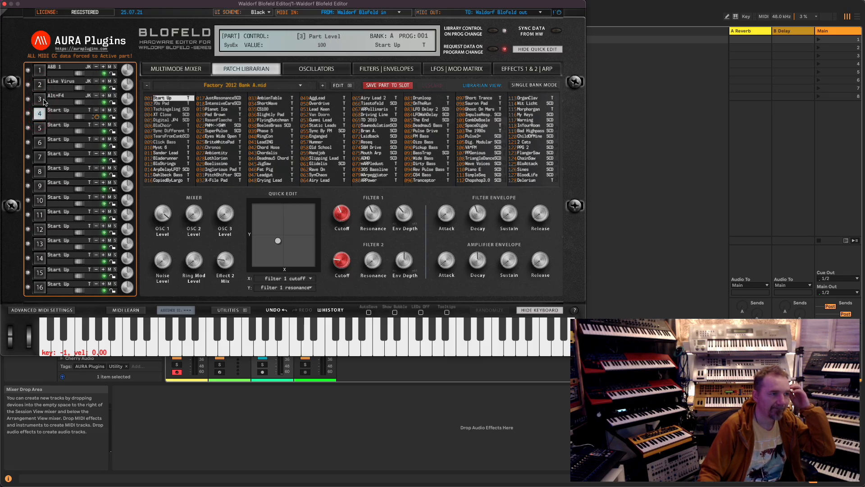
left_click(230, 86)
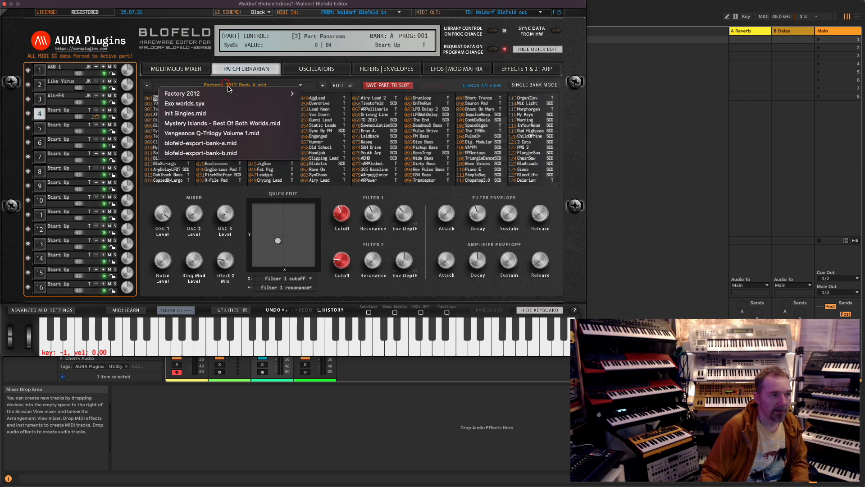
left_click(192, 133)
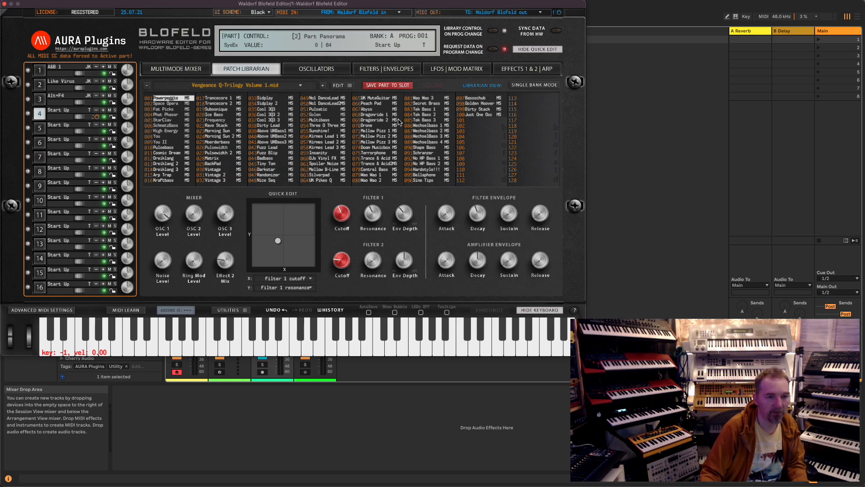
left_click(222, 90)
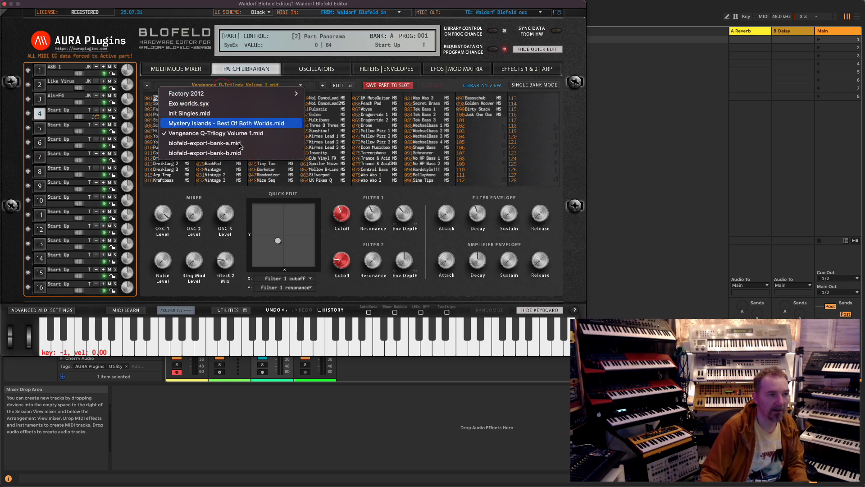
left_click(331, 194)
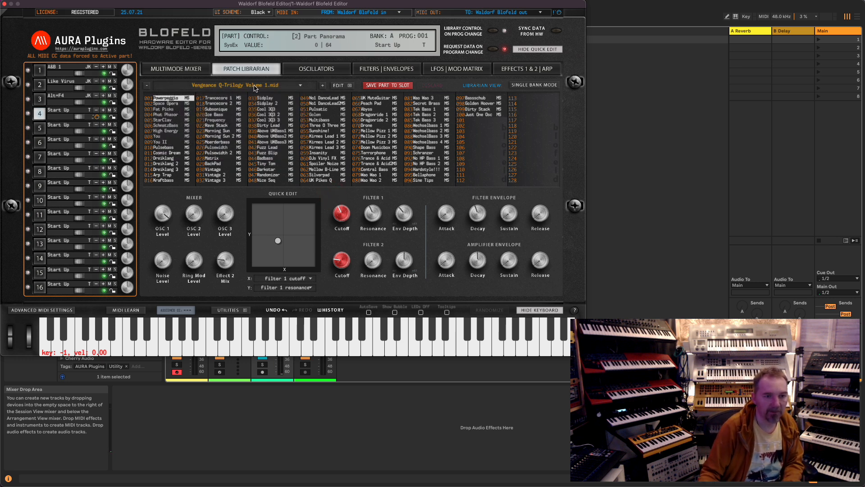
Move the Blofeld editor window aside and insert a new MIDI track after track 4 Audio
left_click_drag(204, 6, 779, 6)
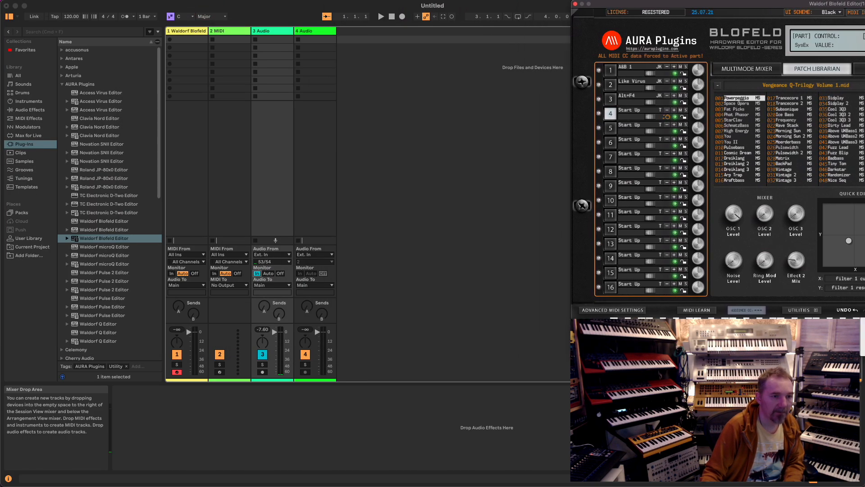
left_click(359, 153)
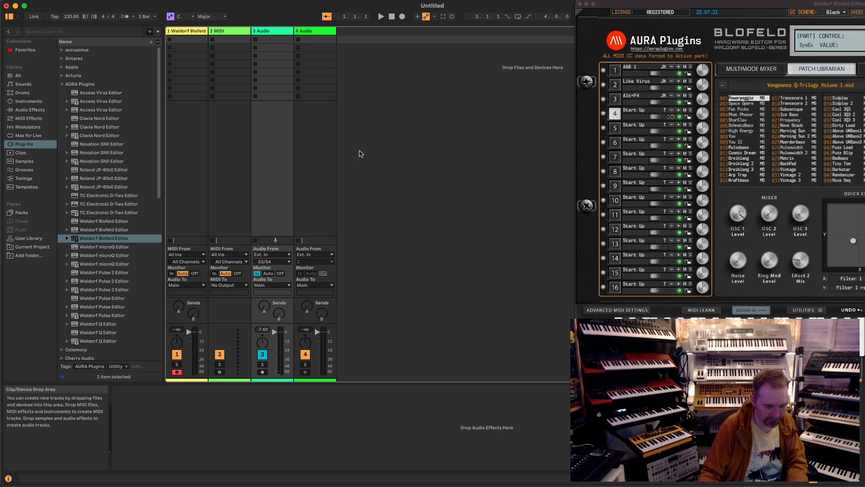
right_click(361, 154)
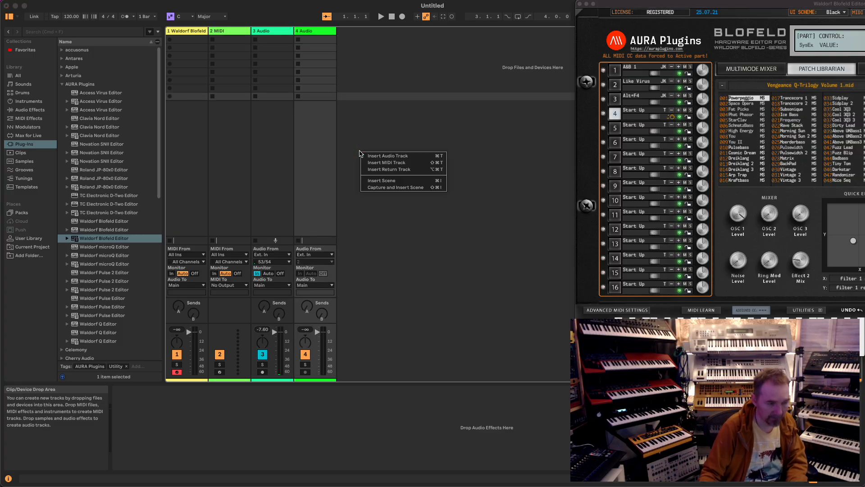
left_click(380, 163)
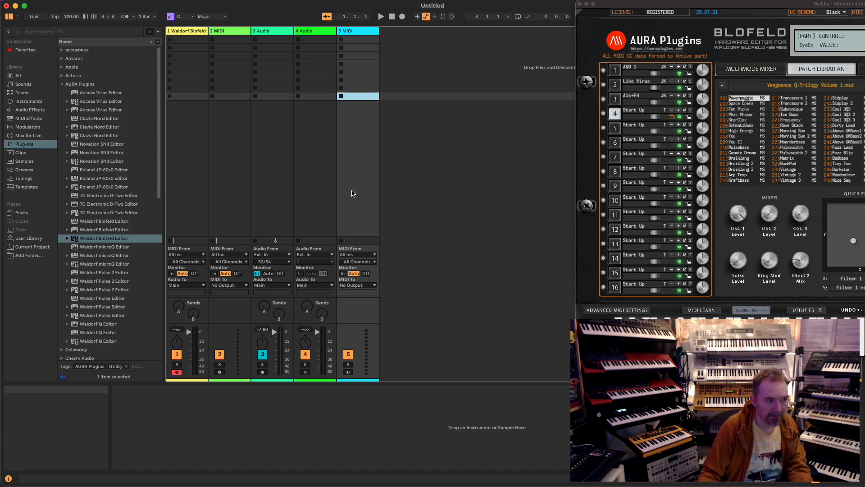
Enable Track and Sync for the Waldorf Blofeld (out) output port in the MIDI settings, then close the settings
left_click(357, 284)
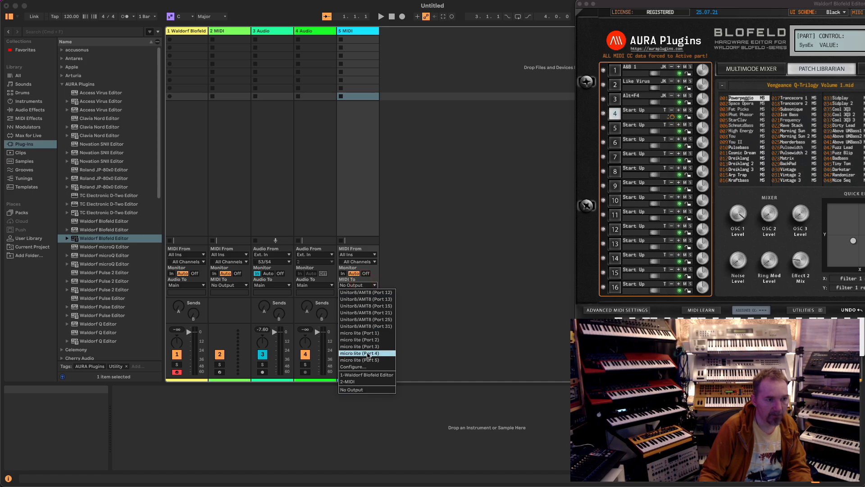
left_click(413, 354)
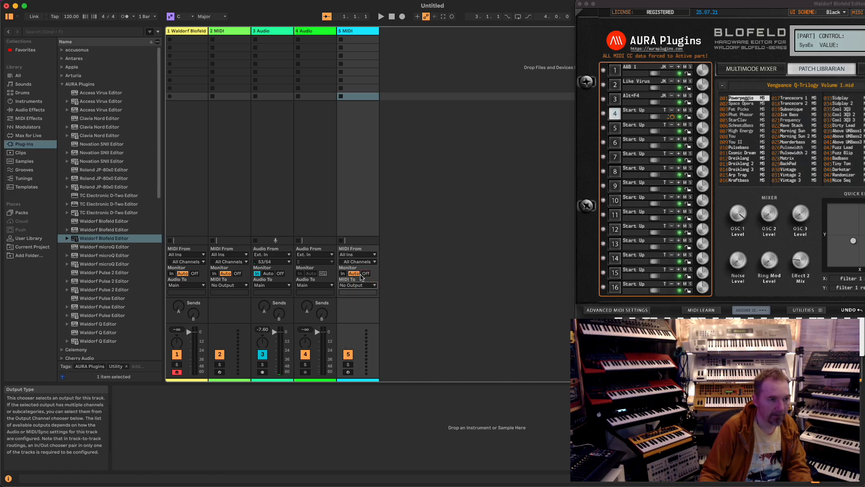
left_click(358, 285)
left_click(353, 367)
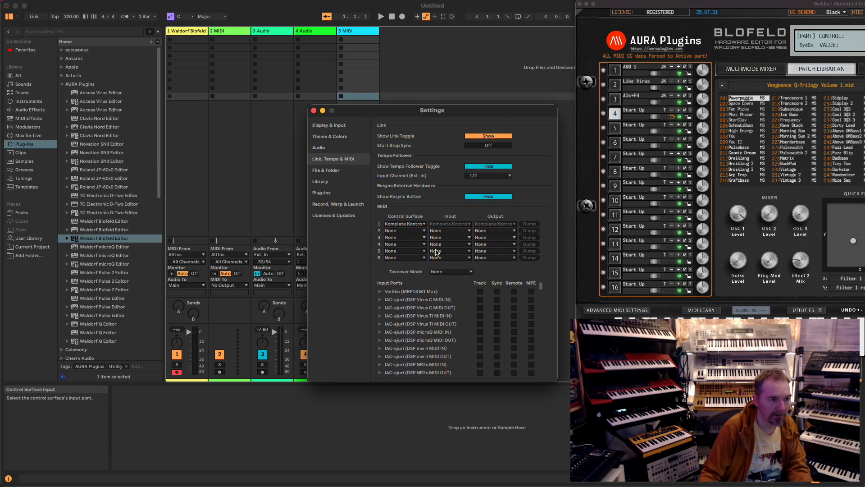
scroll(435, 329, "down", 3)
scroll(435, 329, "down", 10)
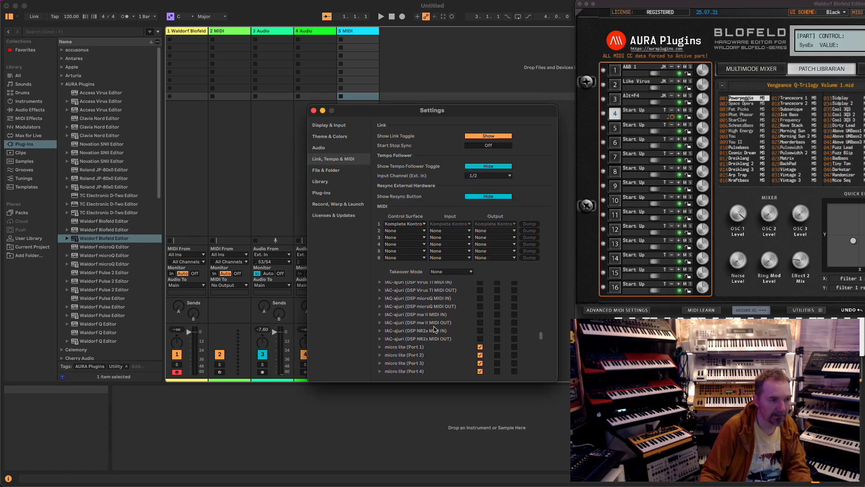
scroll(435, 329, "down", 7)
left_click(380, 321)
left_click(381, 321)
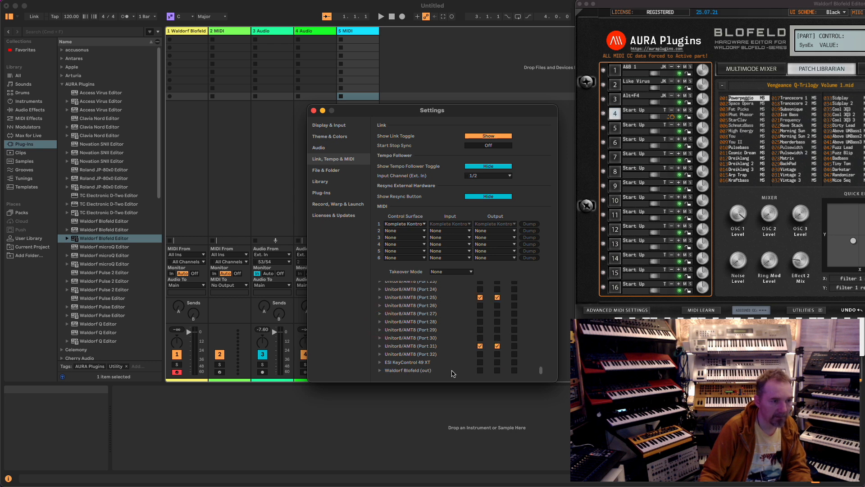
left_click(480, 370)
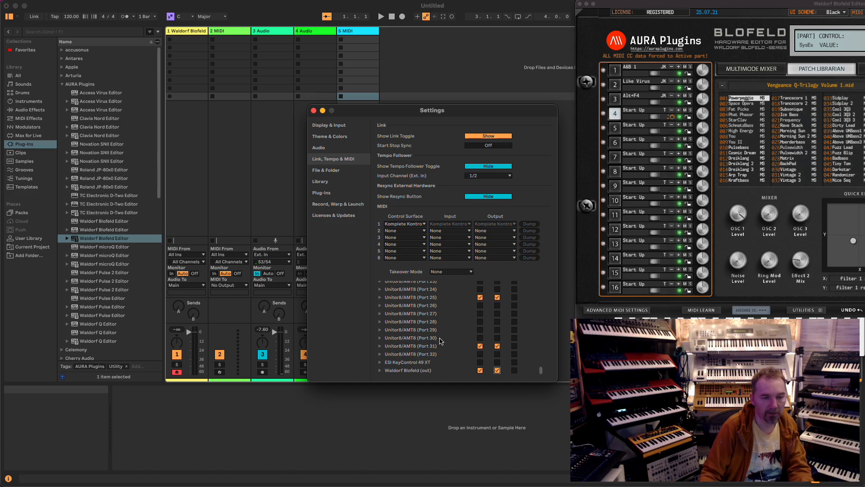
scroll(441, 342, "up", 10)
scroll(443, 339, "down", 10)
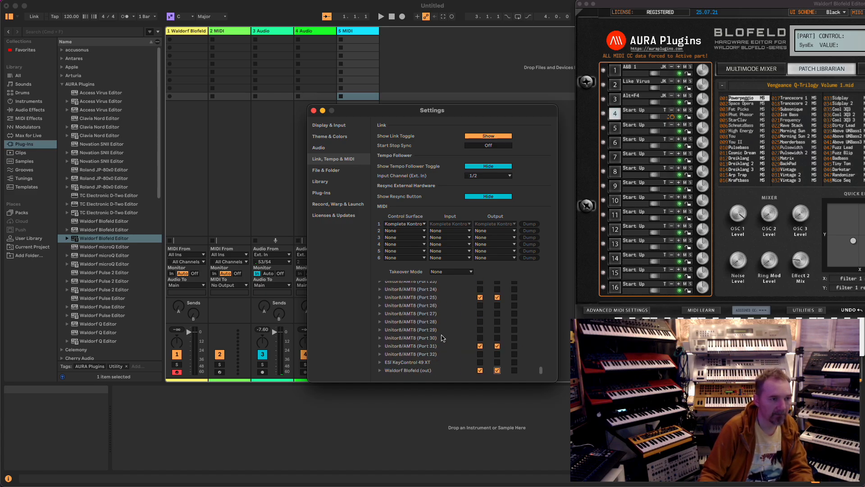
left_click(314, 110)
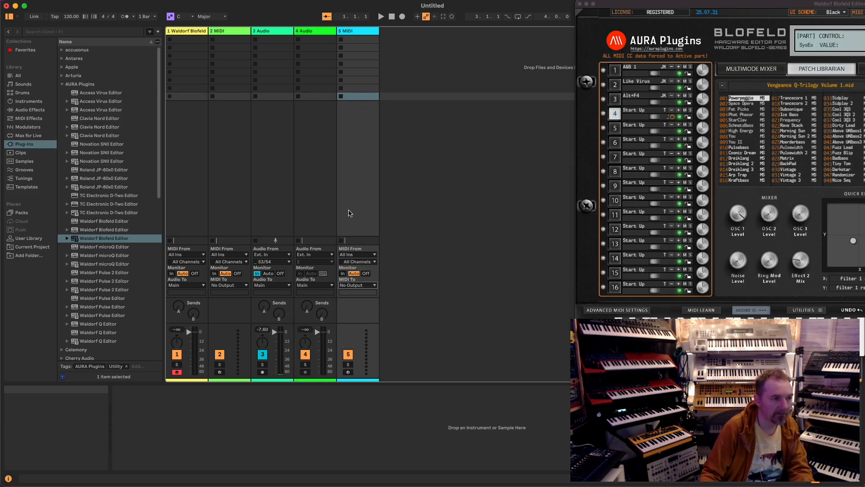
Disarm the Waldorf Blofeld track, and arm track 5 MIDI with its MIDI output set to Waldorf Blofeld (out)
mouse_move(682, 2)
left_mouse_down()
mouse_move(521, 2)
mouse_move(680, 2)
left_mouse_up()
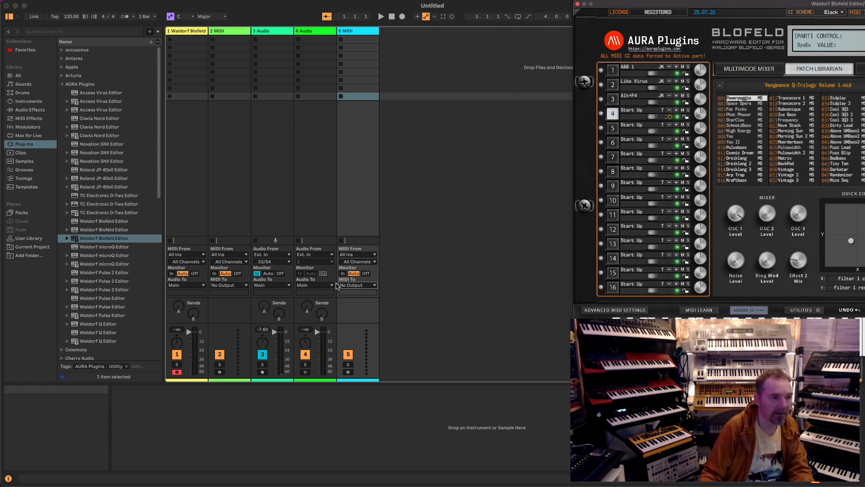
left_click(177, 372)
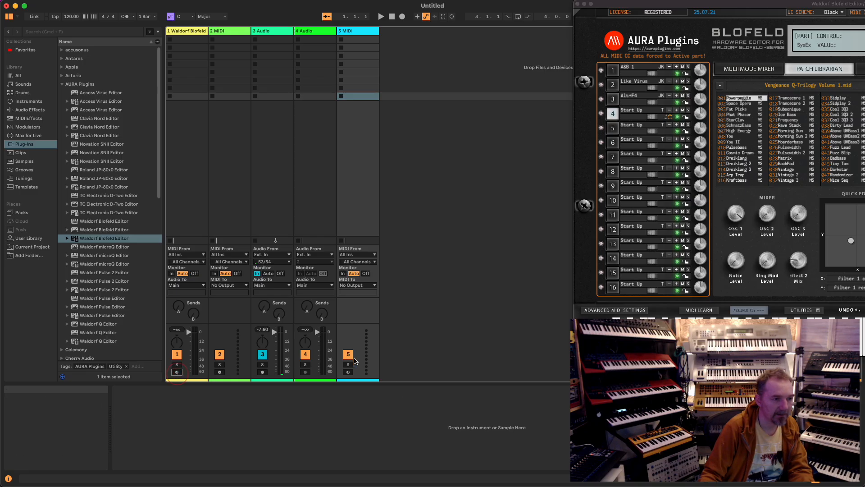
left_click(358, 285)
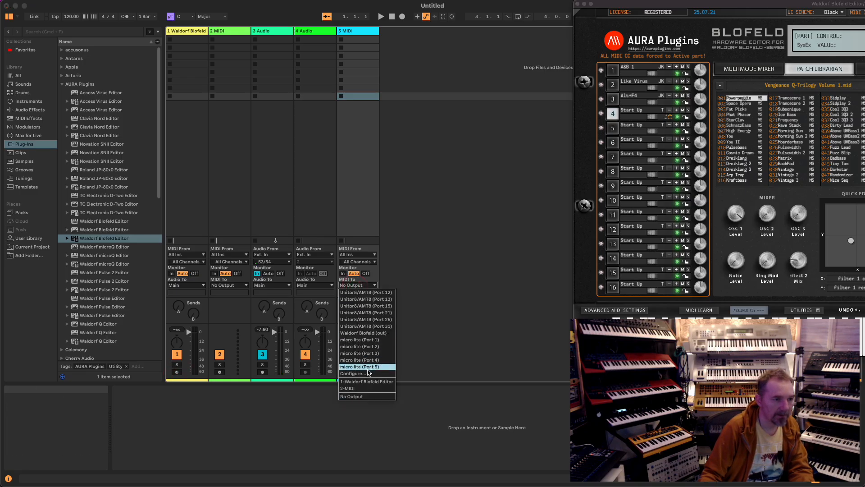
left_click(358, 332)
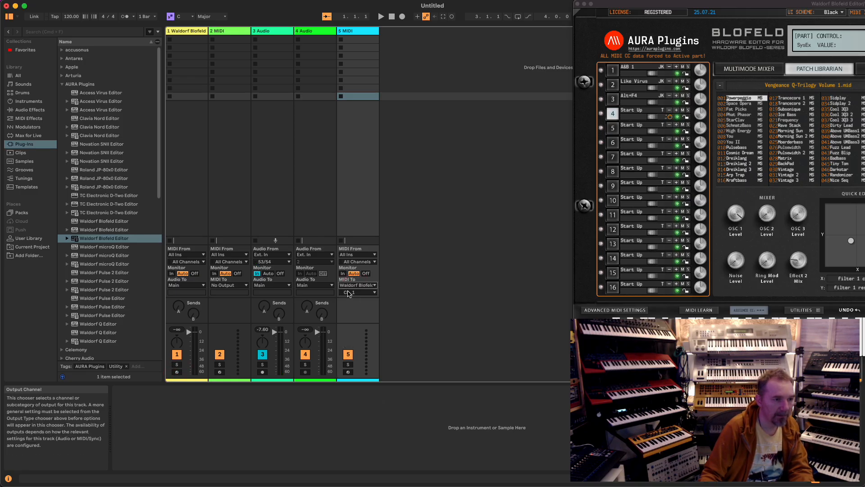
left_click(348, 372)
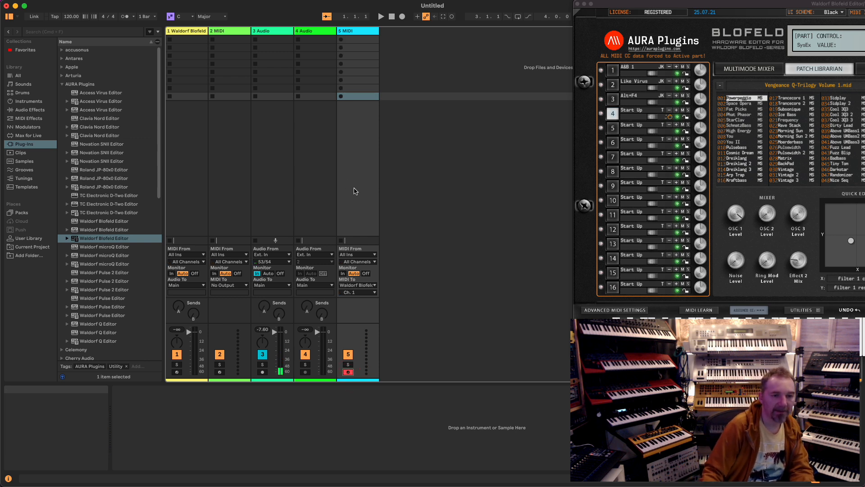
right_click(373, 184)
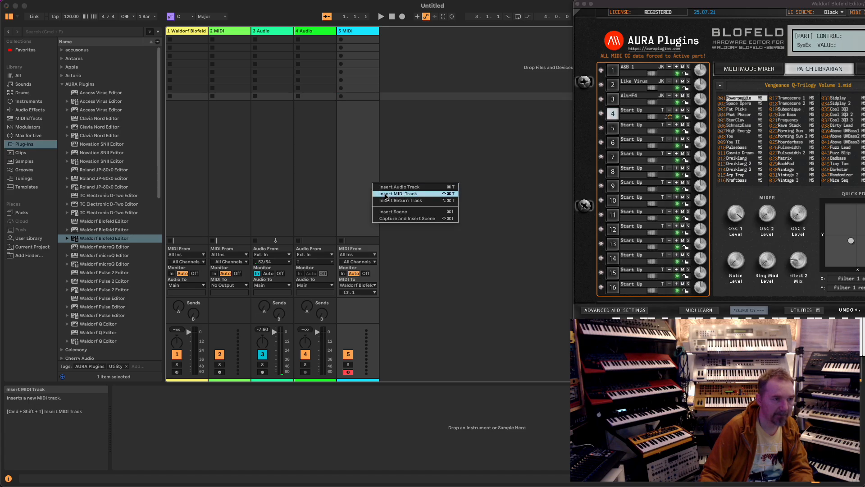
right_click(359, 184)
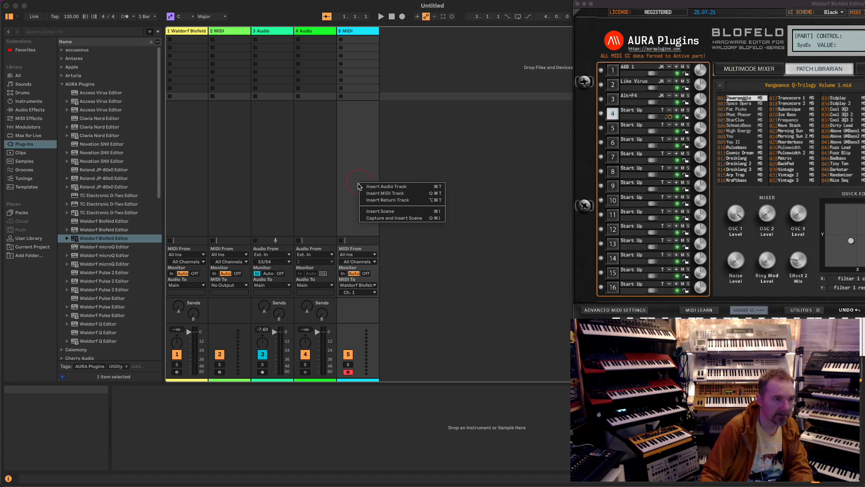
left_click(365, 310)
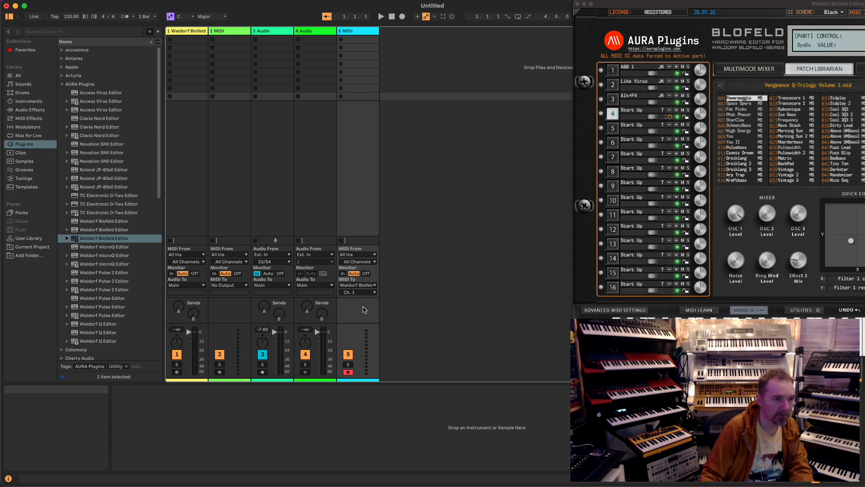
right_click(360, 215)
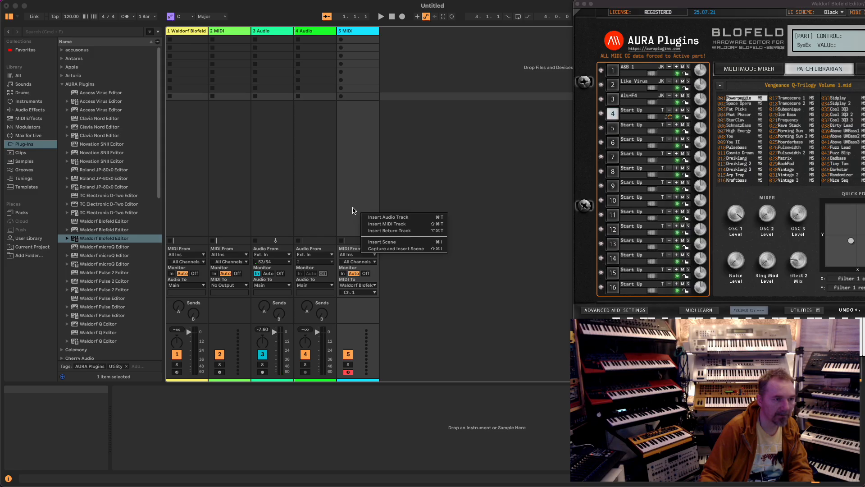
left_click(353, 211)
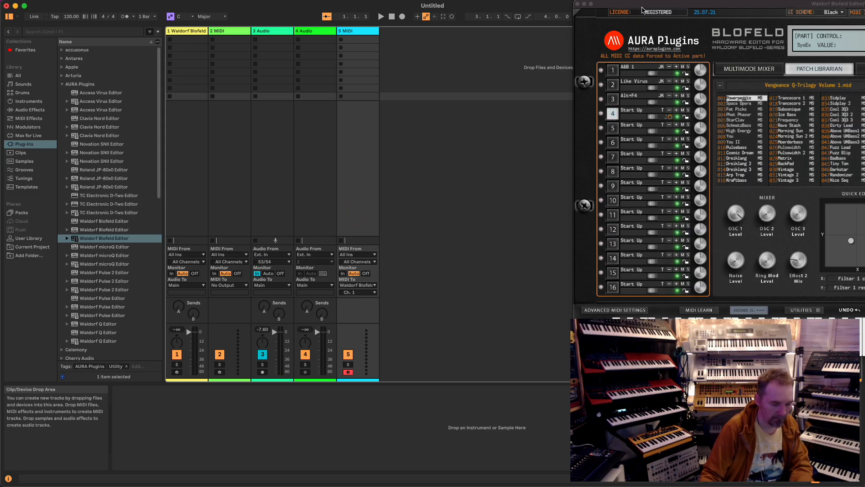
key("Tab")
left_click_drag(650, 4, 864, 78)
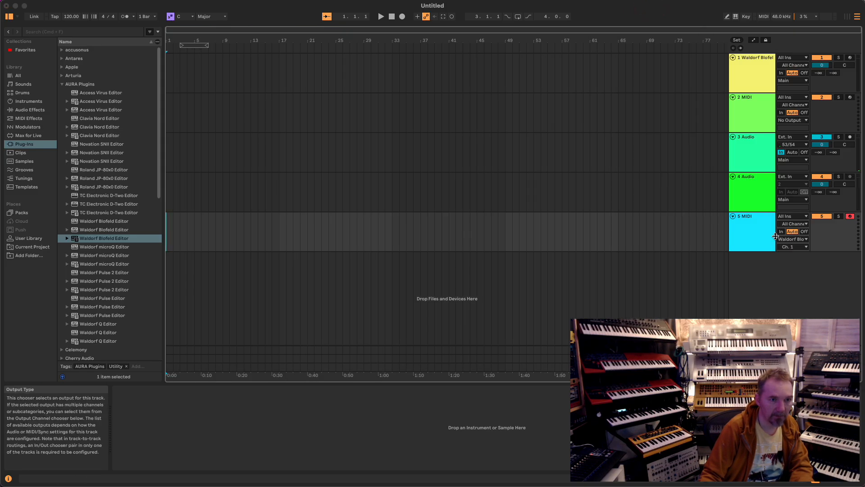
right_click(750, 240)
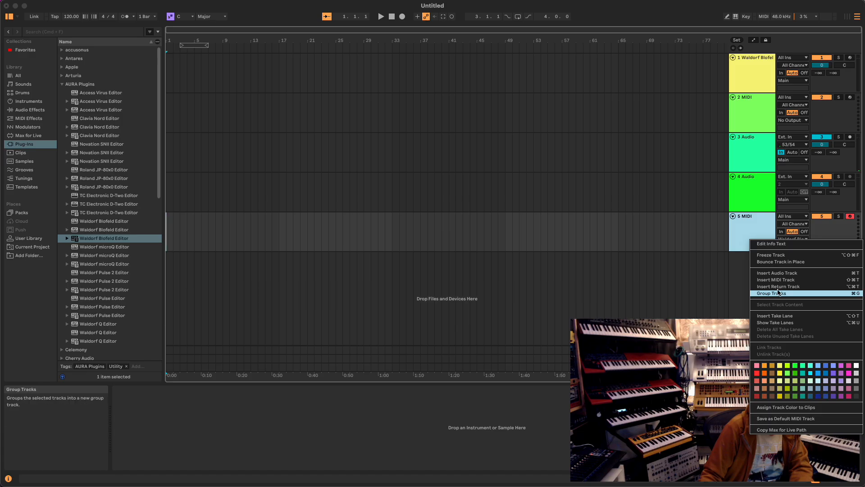
key("Escape")
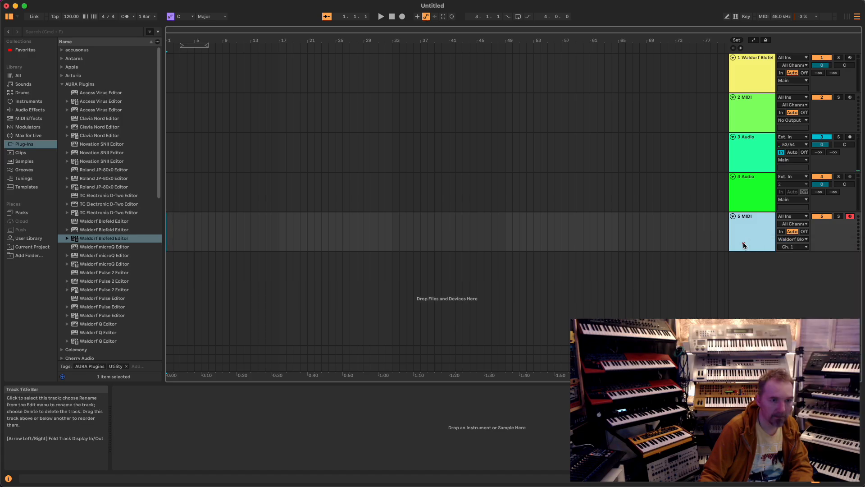
key("Tab")
Insert a new MIDI track after track 5, route its MIDI output to Waldorf Blofeld (out) on Ch. 2, and arm it
right_click(385, 198)
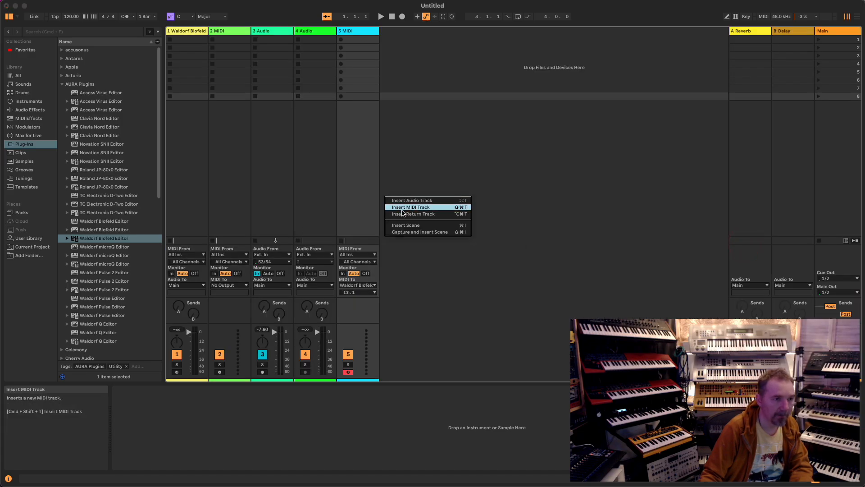
left_click(407, 207)
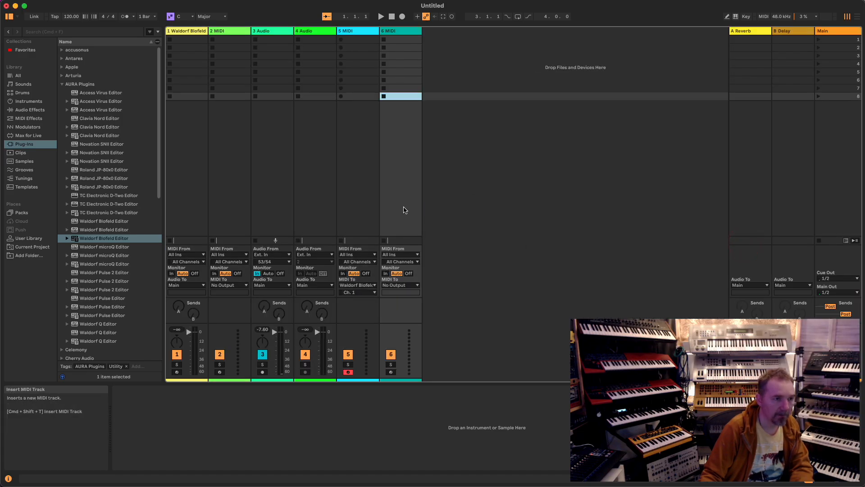
left_click(400, 285)
left_click(412, 335)
left_click(404, 293)
left_click(406, 310)
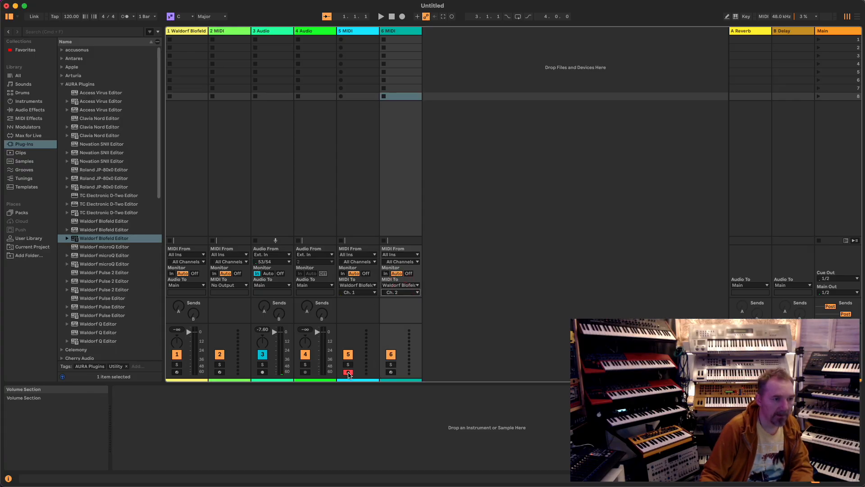
left_click(390, 372)
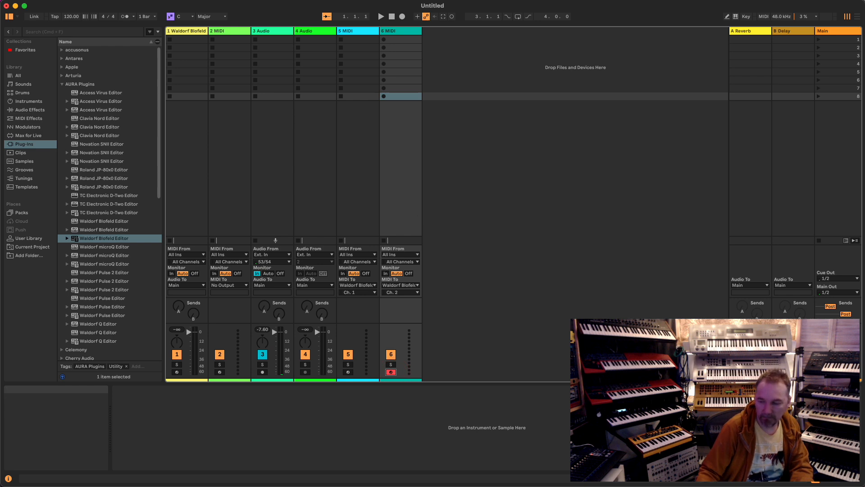
Bring the Blofeld editor's part list into view beside MIDI tracks 5 and 6, and move the editor window aside again
left_click_drag(574, 1, 623, 3)
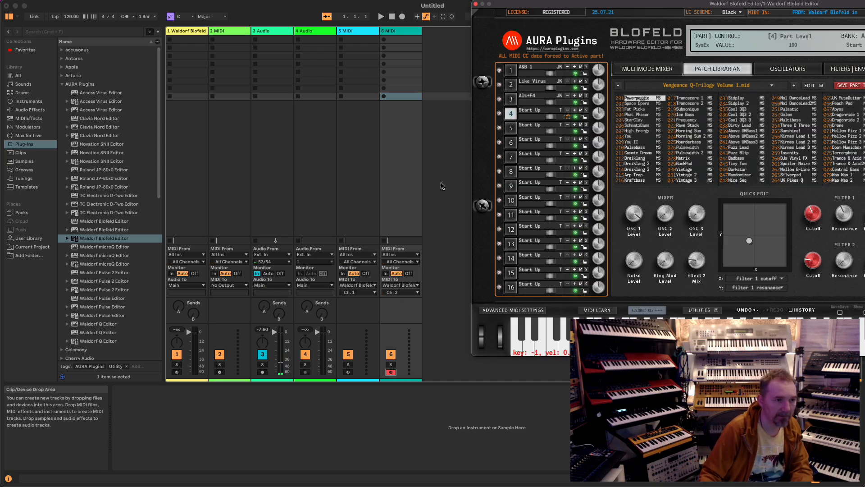
left_click(360, 204)
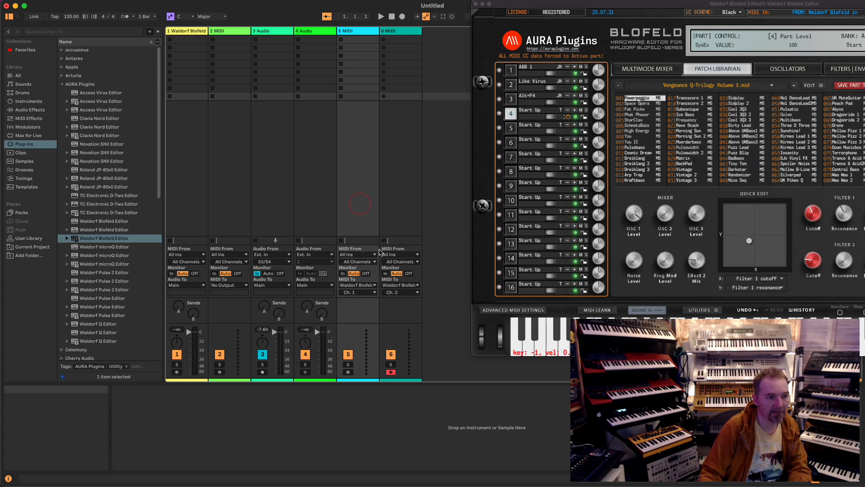
left_click(396, 187)
left_click_drag(548, 4, 685, 4)
left_click_drag(745, 5, 864, 5)
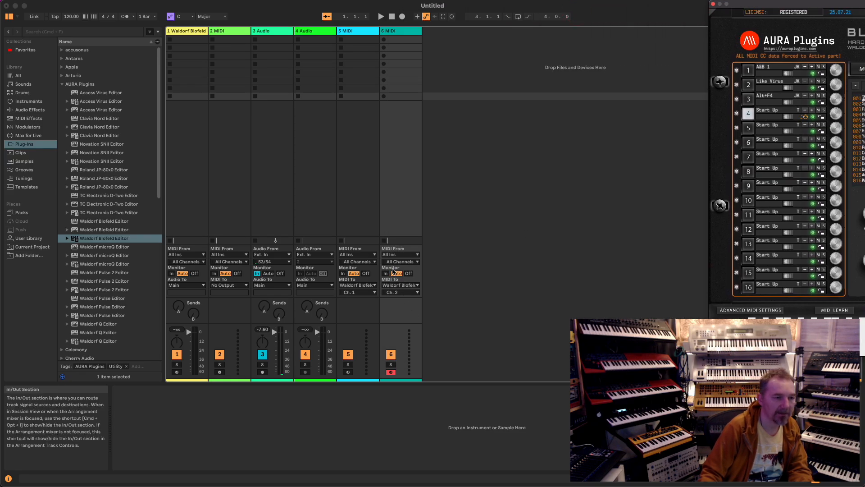
Insert a new MIDI track after track 6 and route its MIDI output to Waldorf Blofeld (out) on Ch. 3
right_click(442, 236)
left_click(457, 229)
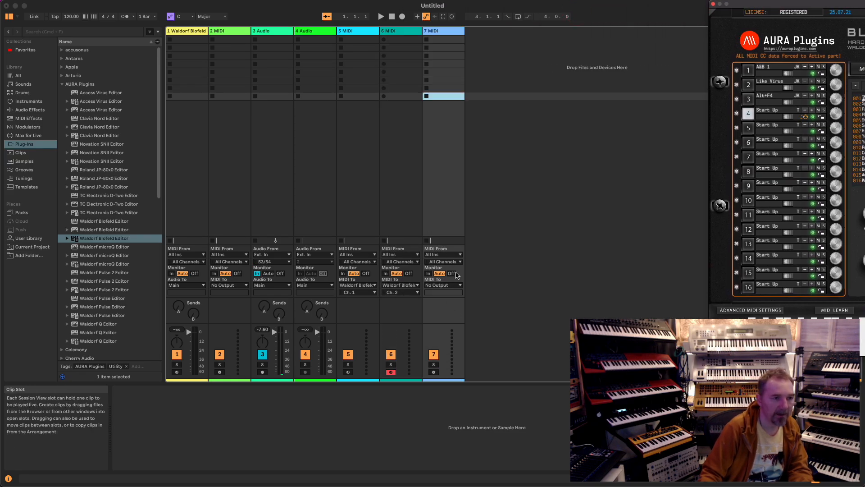
left_click(450, 285)
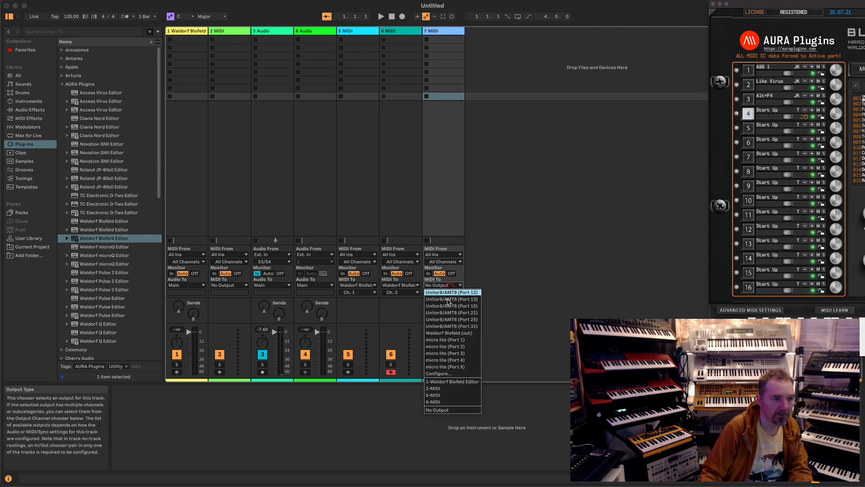
left_click(452, 333)
left_click(441, 292)
left_click(443, 313)
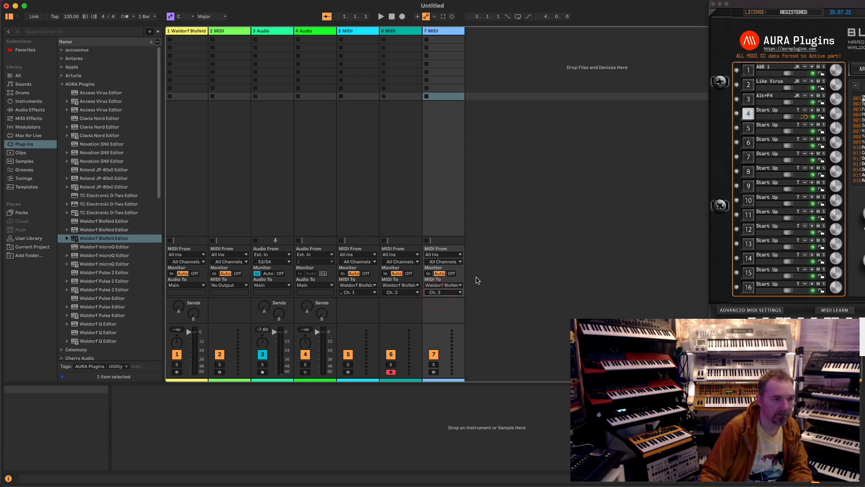
Insert a new MIDI track after track 7 and route its MIDI output to Waldorf Blofeld (out) on Ch. 4
right_click(492, 238)
left_click(500, 245)
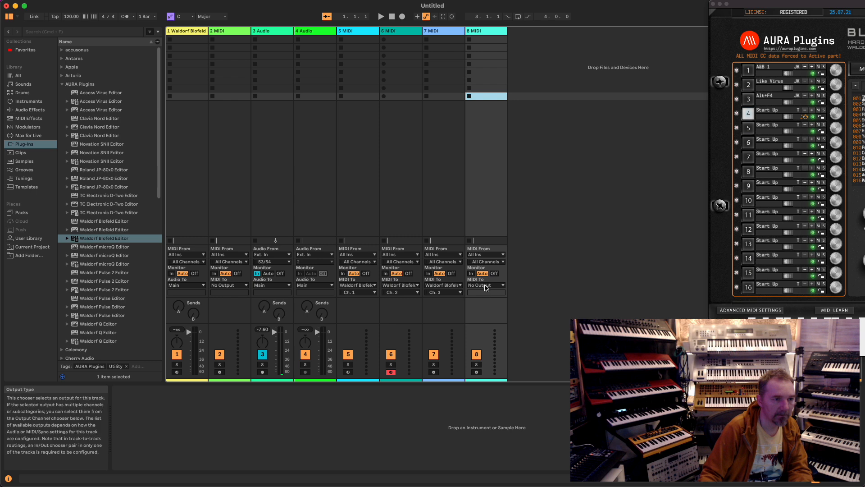
left_click(486, 286)
left_click(509, 333)
left_click(483, 293)
left_click(493, 320)
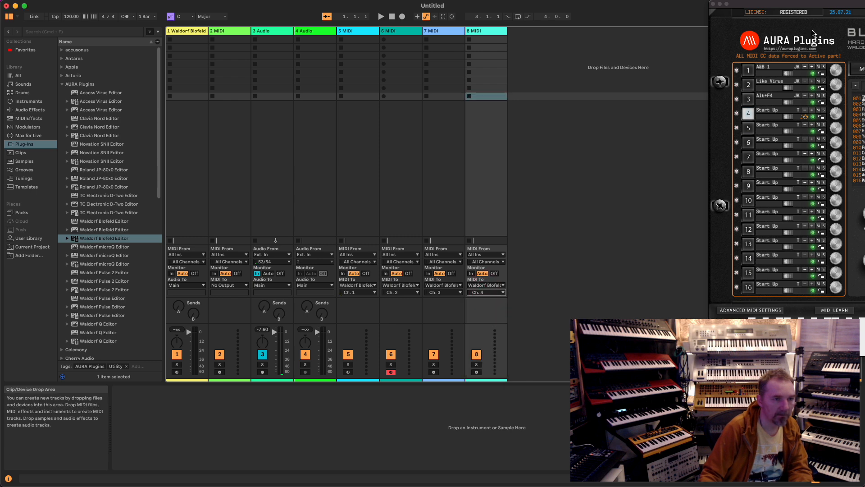
Load the patch Cosmic Dream into Part 4 of the Blofeld editor and arm track 8 MIDI
left_click_drag(831, 6, 405, 7)
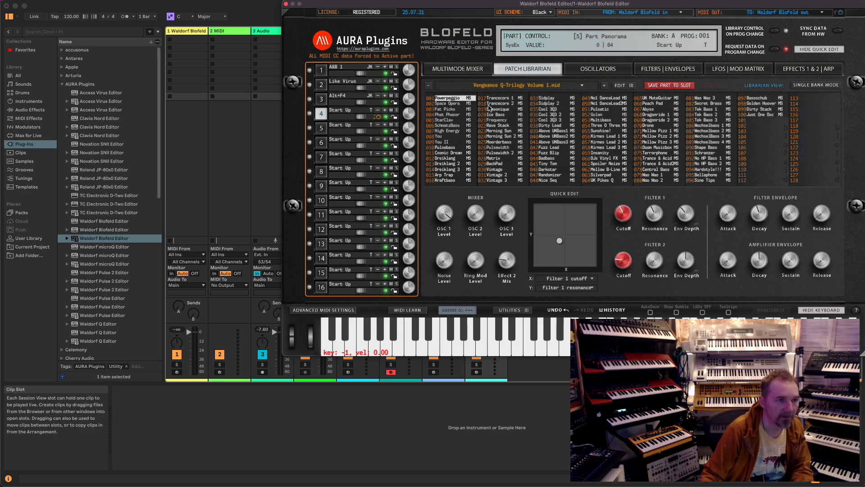
double_click(458, 155)
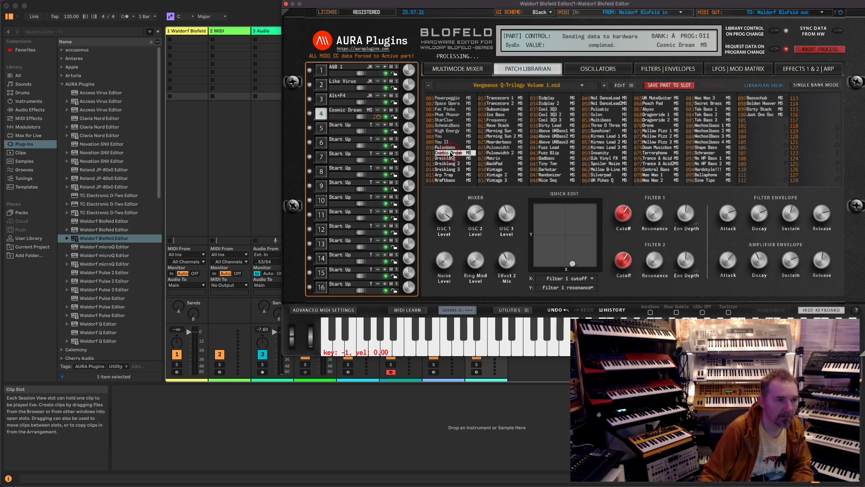
left_click_drag(432, 6, 817, 6)
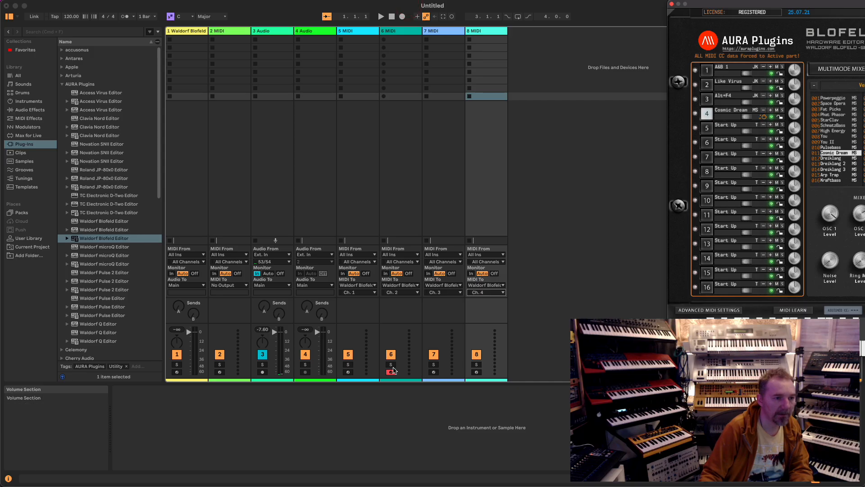
left_click(475, 372)
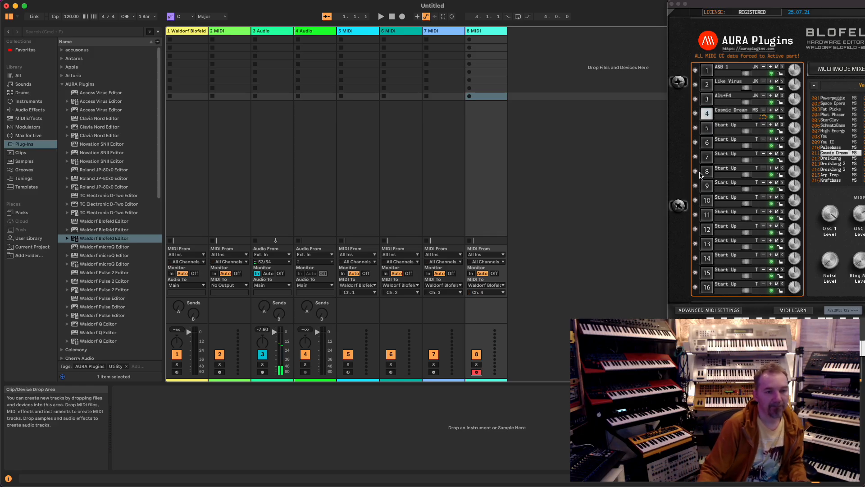
left_click_drag(759, 6, 641, 2)
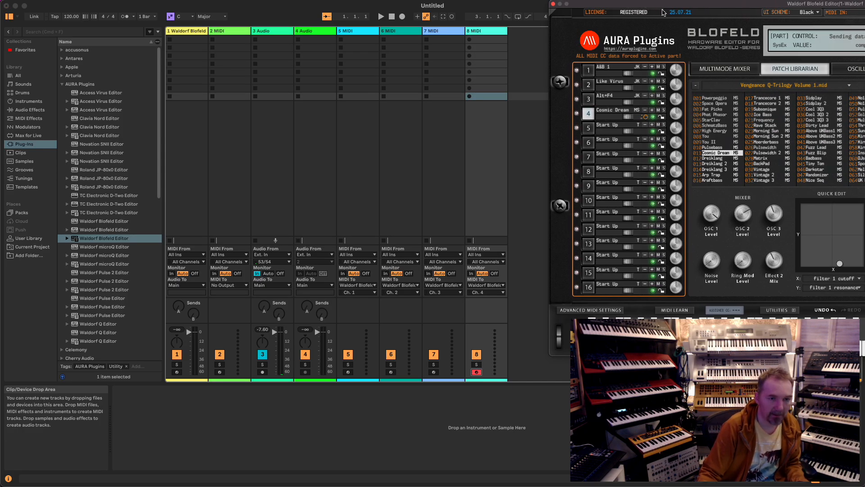
left_click_drag(662, 12, 684, 6)
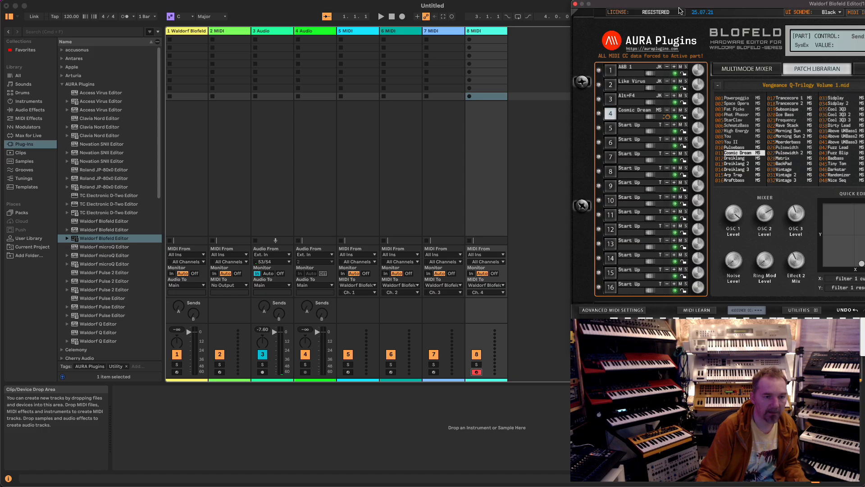
left_click_drag(673, 7, 650, 3)
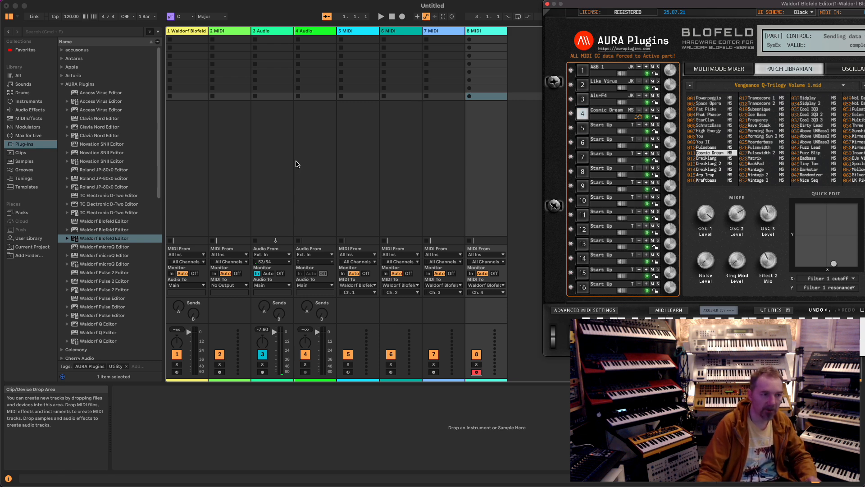
Select the track 3 Audio input track and MIDI tracks 5 to 8 in turn to review the routing
left_click(263, 189)
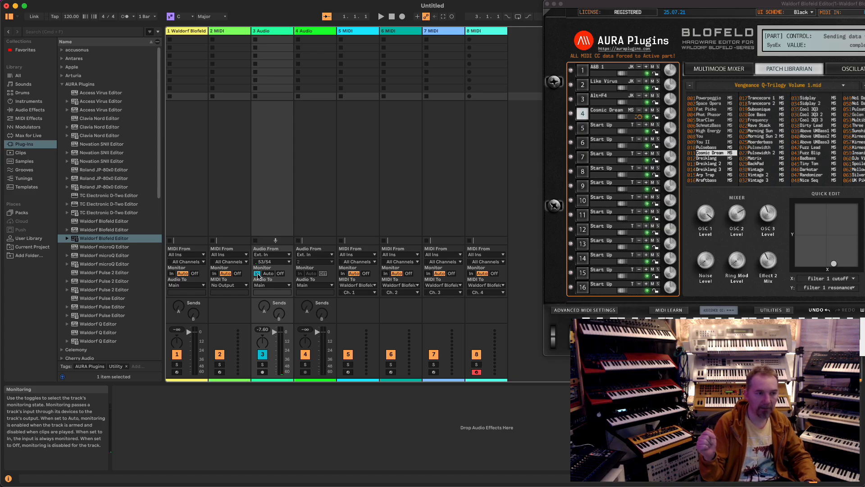
left_click(361, 211)
left_click(398, 210)
left_click(446, 206)
left_click(482, 207)
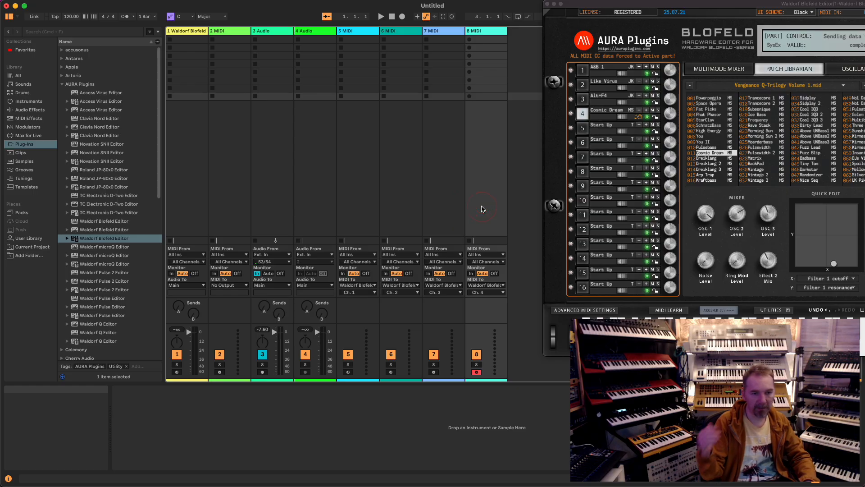
Move the Blofeld editor window out of the way and show MIDI tracks 5 to 8 in the Arrangement View
left_click_drag(693, 6, 864, 26)
left_click(631, 228)
key("Tab")
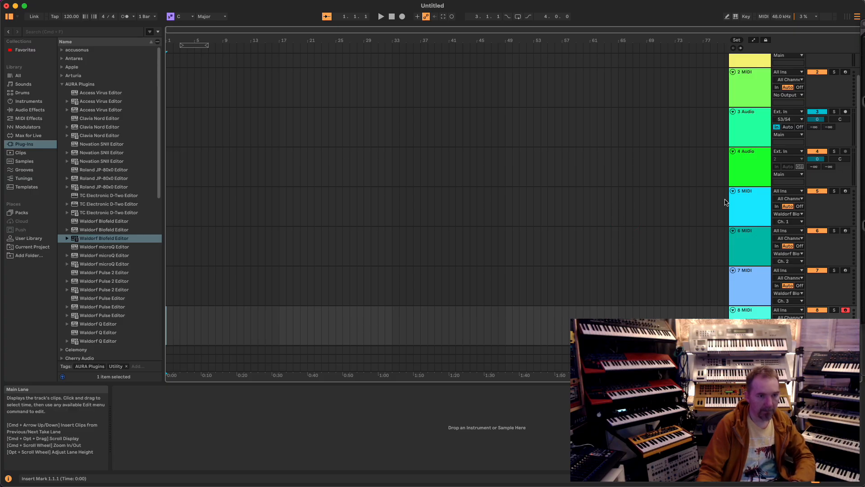
scroll(754, 249, "down", 2)
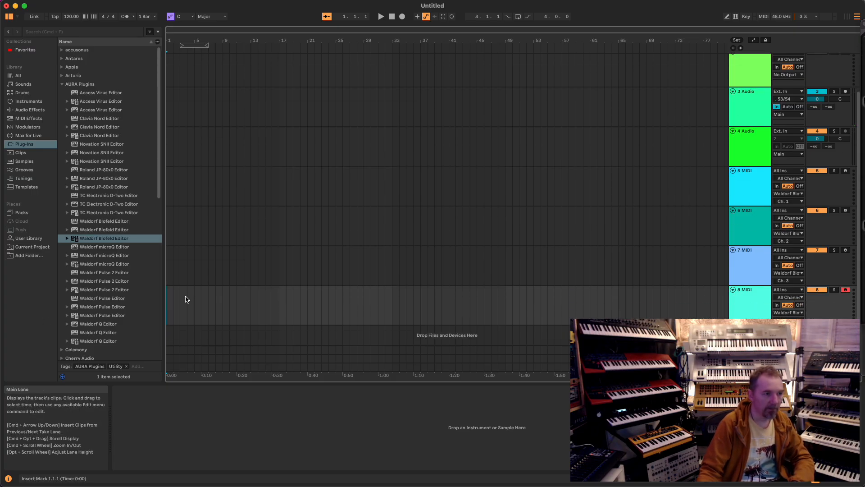
Review MIDI tracks 5 to 8 in the arrangement by selecting them, and examine the available MIDI outputs for track 6
left_click_drag(187, 299, 223, 300)
left_click(464, 292)
left_click(739, 267)
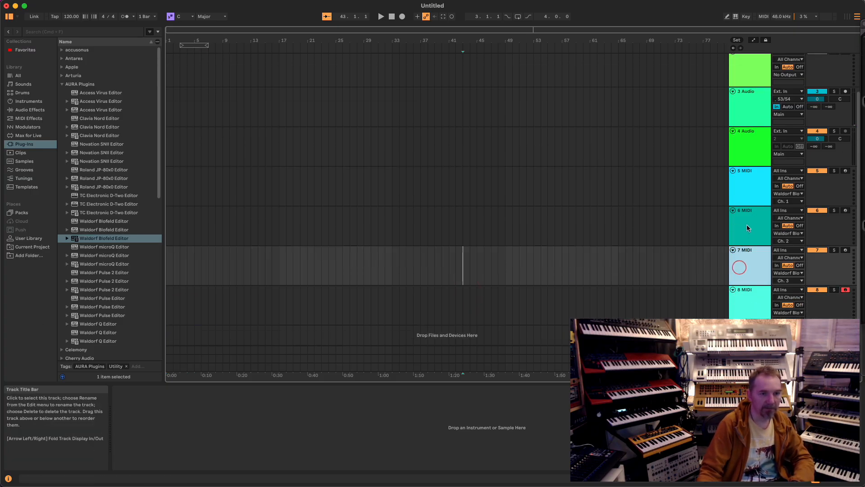
left_click(747, 225)
left_click(751, 191)
left_click(748, 233)
left_click(750, 272)
left_click(749, 297)
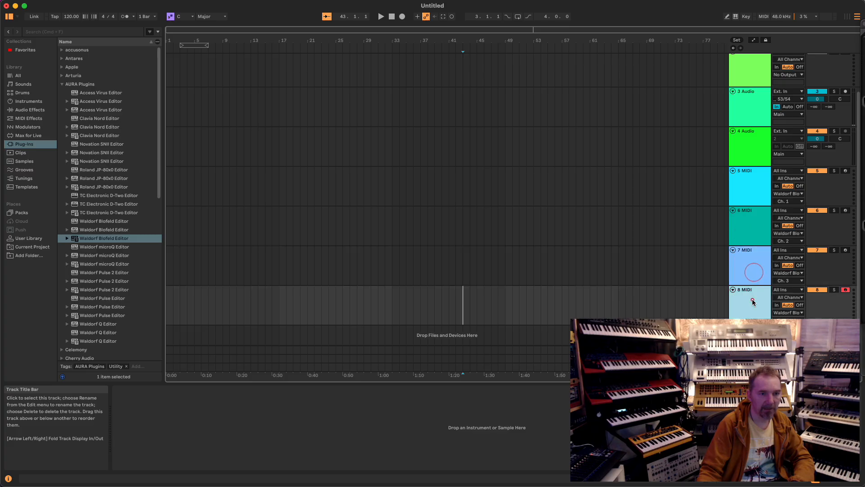
left_click(790, 233)
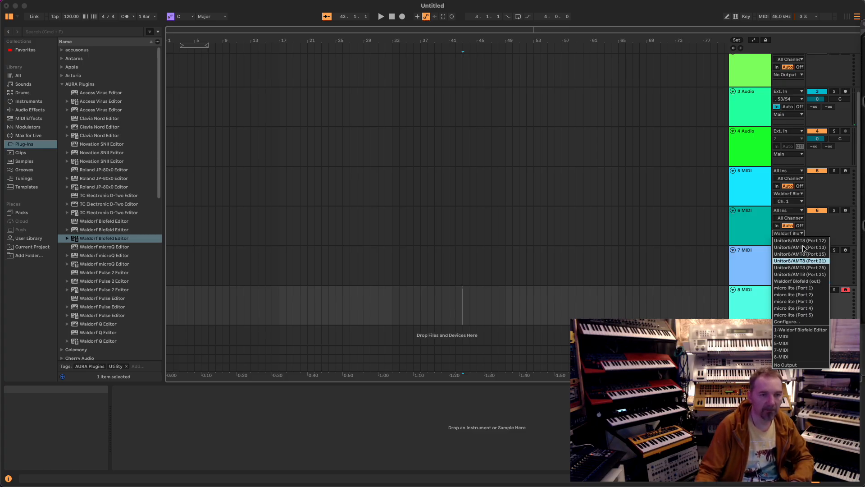
left_click(827, 230)
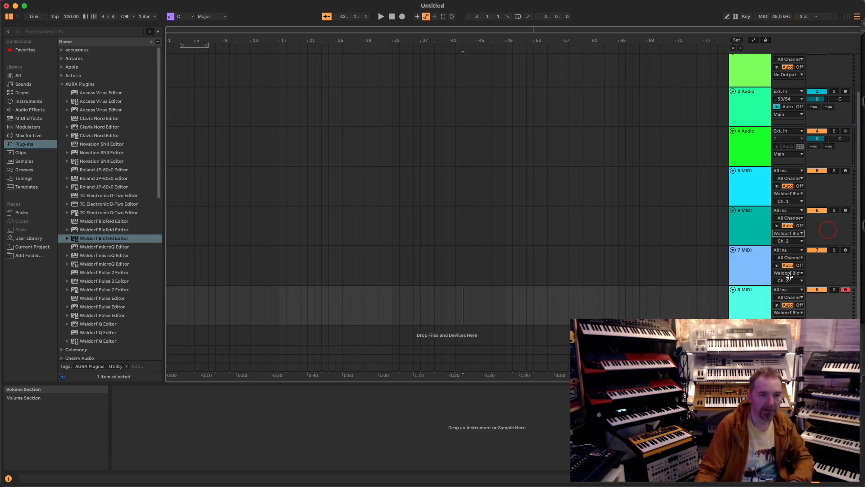
Select the 1 Waldorf Blofeld track and unfold the plug-in device's parameter area
scroll(748, 85, "up", 2)
left_click(747, 81)
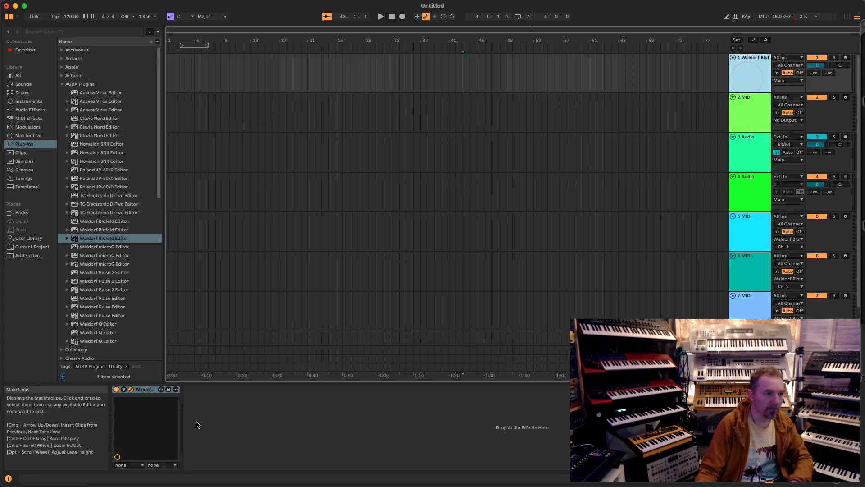
left_click(123, 390)
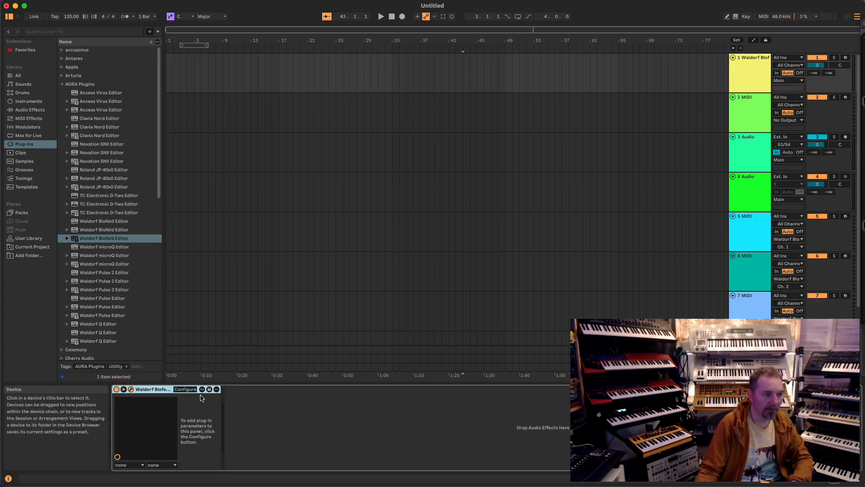
left_click(743, 80)
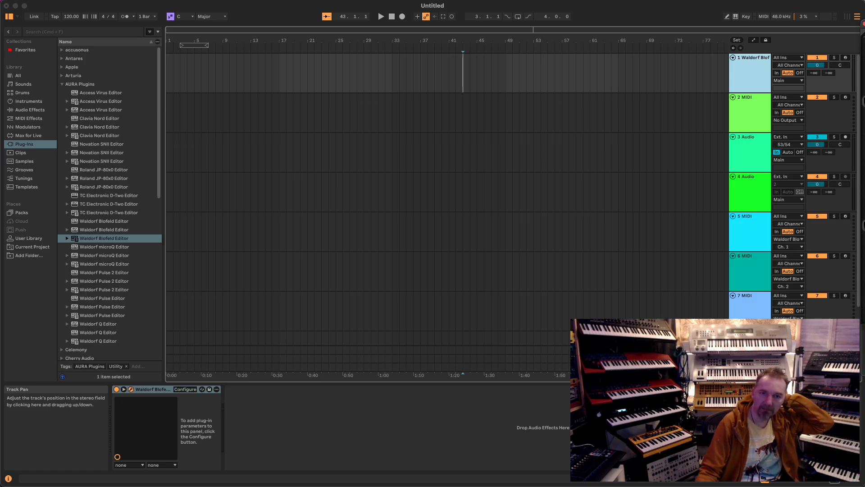
Bring the Blofeld editor window back over the arrangement, check the MIDI Learn options for Part 4's Filter 1 cutoff, and keep the device visible
left_click_drag(864, 26, 297, 9)
right_click(265, 172)
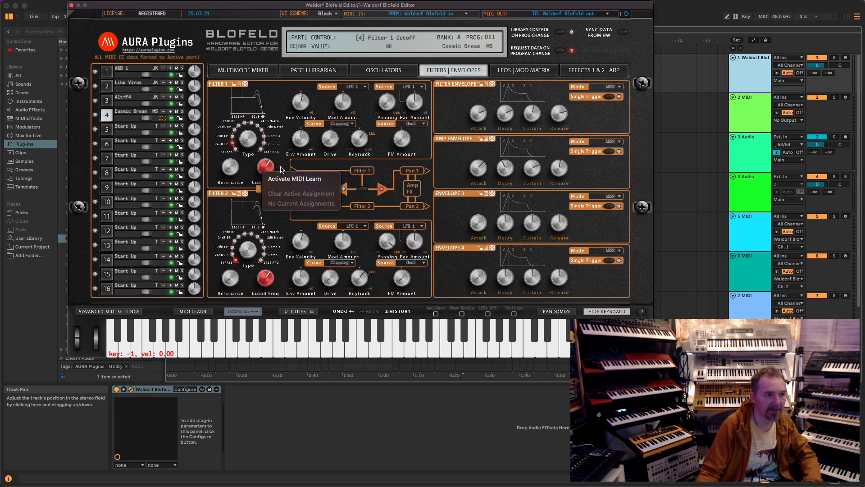
left_click(284, 179)
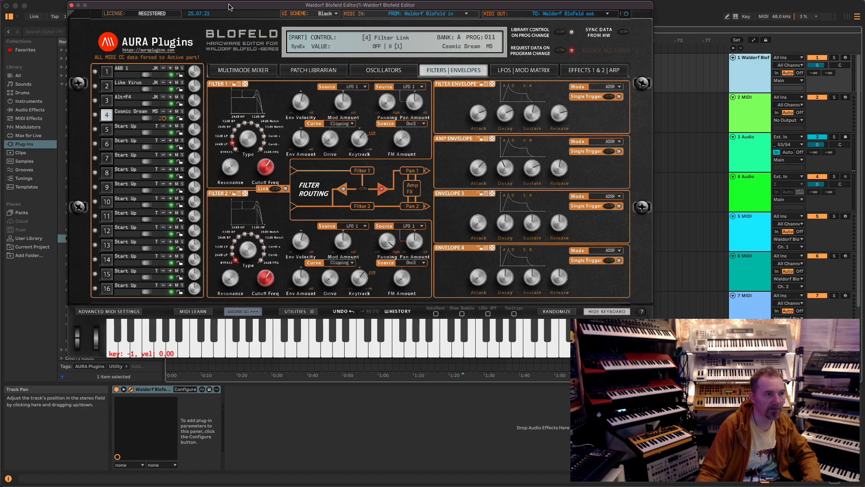
left_click_drag(229, 7, 482, 153)
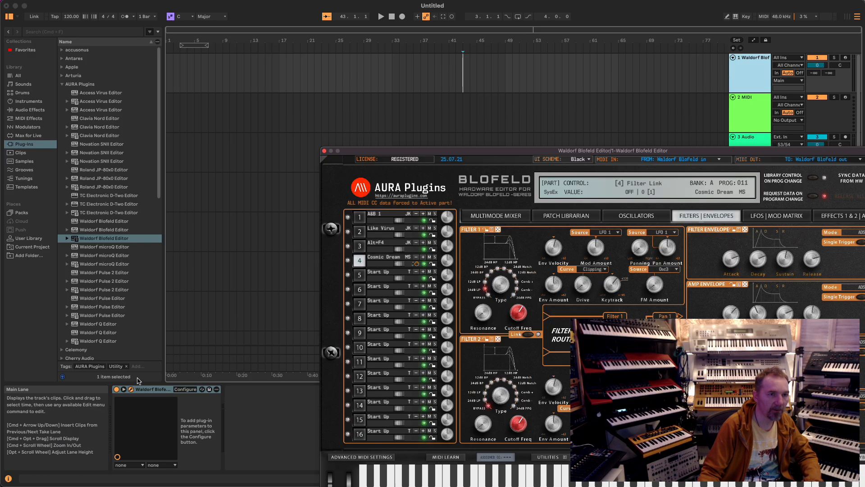
Start configuring the Blofeld device's parameters and add Part 1's Filter 1 Cutoff to its panel
left_click(124, 390)
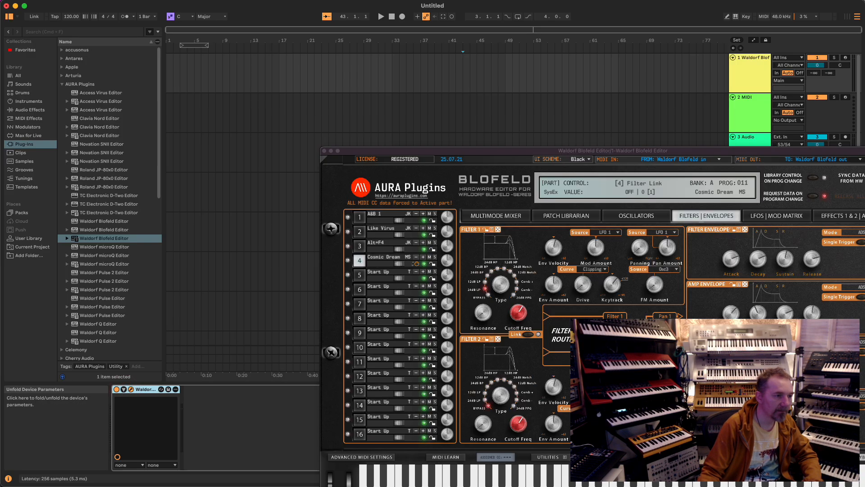
left_click(124, 389)
left_click(184, 391)
left_click(361, 219)
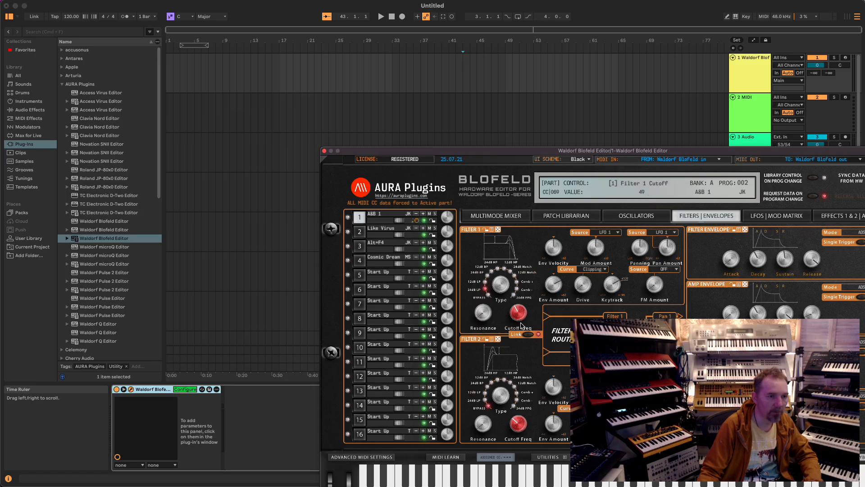
left_click_drag(519, 318, 519, 319)
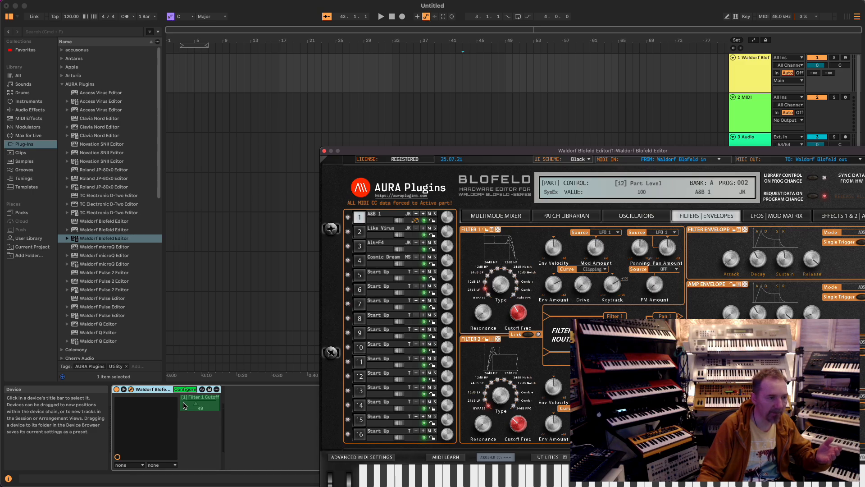
Add Part 2's Filter 1 Cutoff to the device's configured parameters
left_click(367, 236)
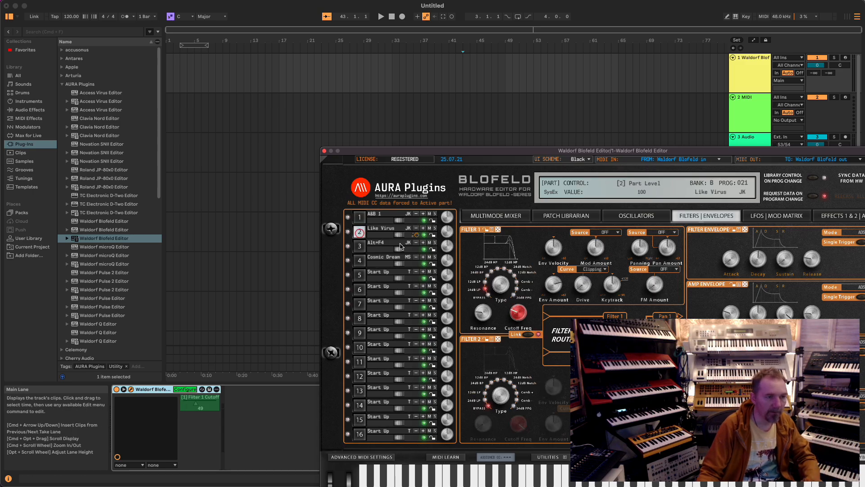
left_click(527, 335)
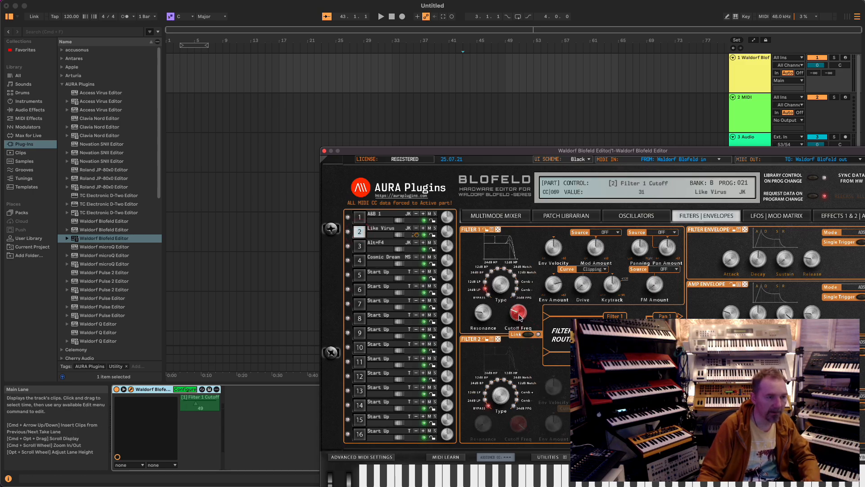
left_click_drag(520, 318, 520, 319)
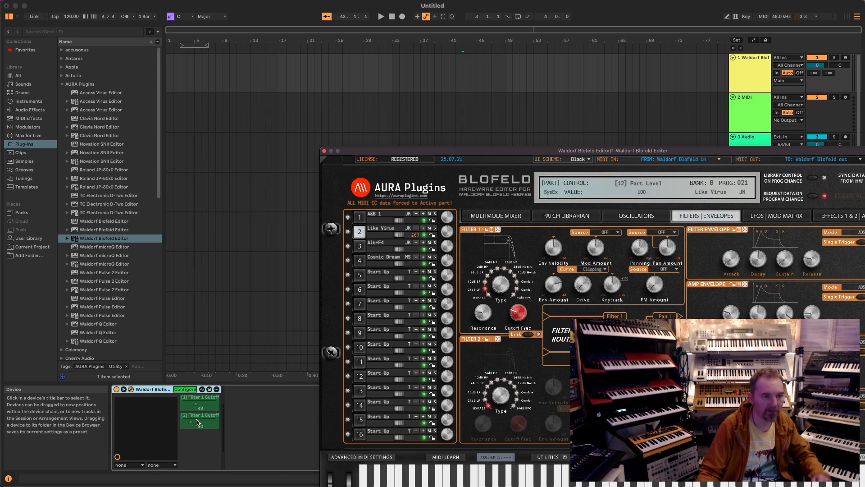
Add Part 3's Filter 1 Cutoff to the device's configured parameters
left_click(359, 260)
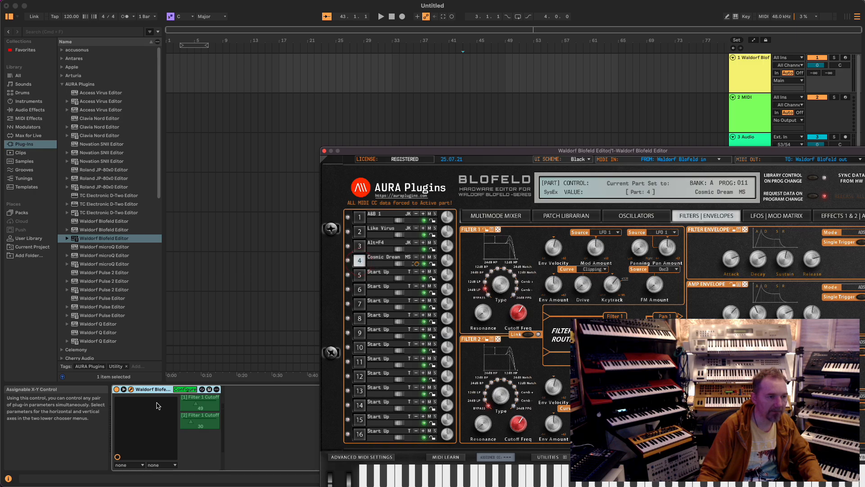
left_click_drag(522, 324, 521, 331)
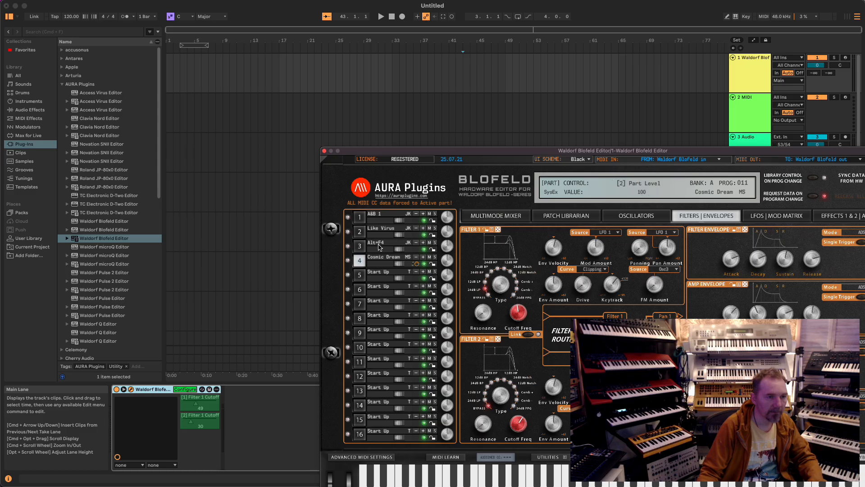
left_click(359, 246)
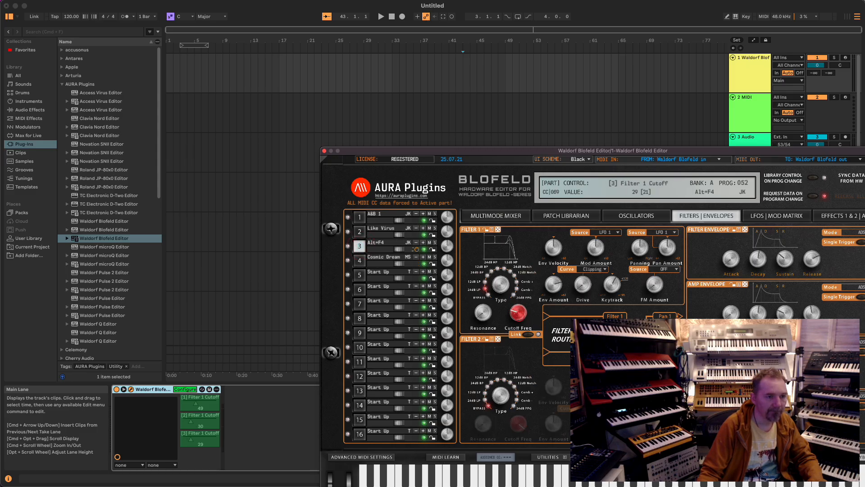
Add Part 4's Filter 2 Cutoff and Filter 1 Cutoff to the configured parameters, and finish configuring the device
left_click(360, 260)
left_click_drag(518, 313, 518, 318)
left_click_drag(518, 423, 523, 426)
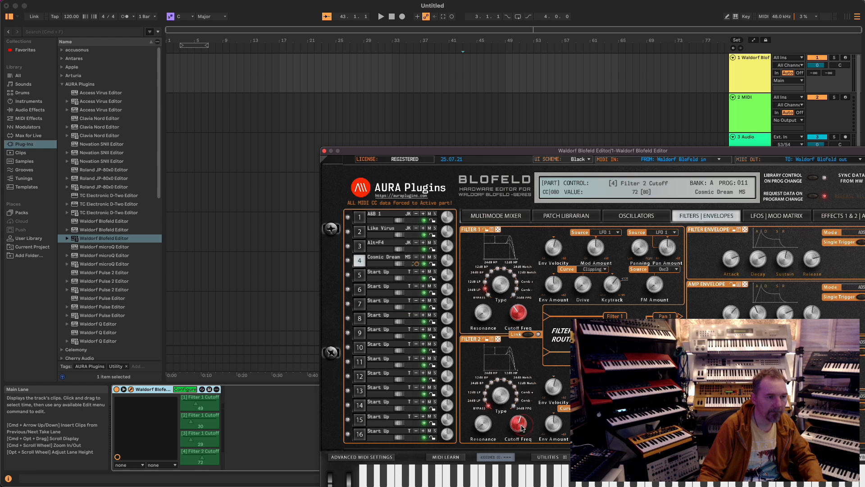
left_click_drag(524, 322, 519, 316)
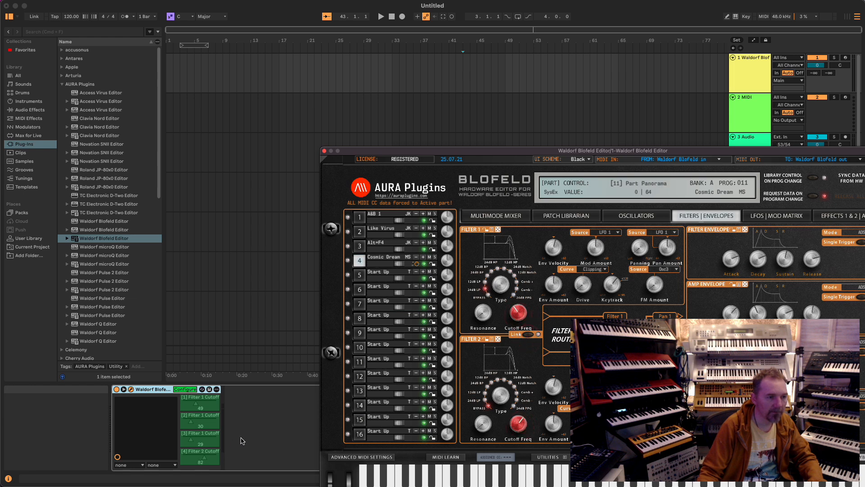
left_click(178, 389)
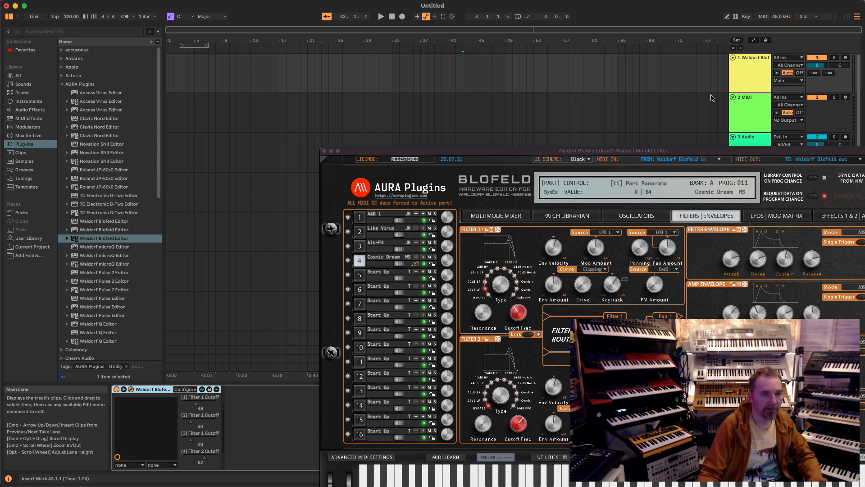
Show automation lanes in the arrangement and choose [1] Filter 1 Cutoff as the Waldorf Blofeld track's automated parameter
left_click(748, 74)
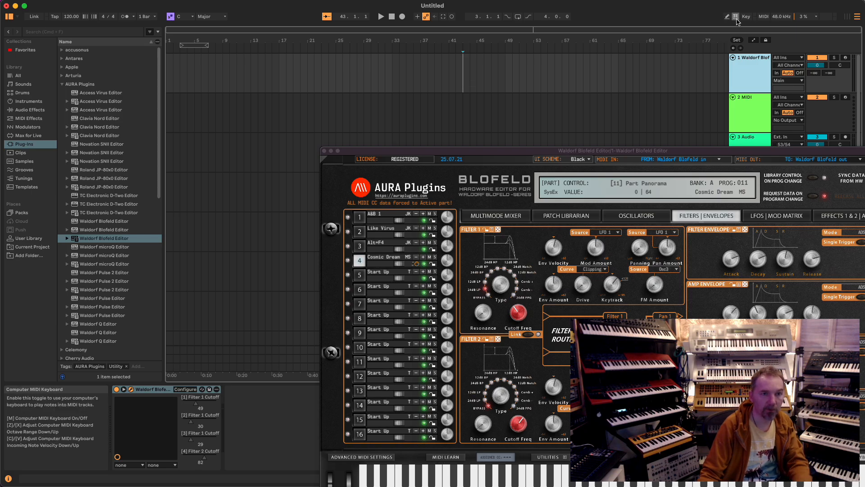
key("a")
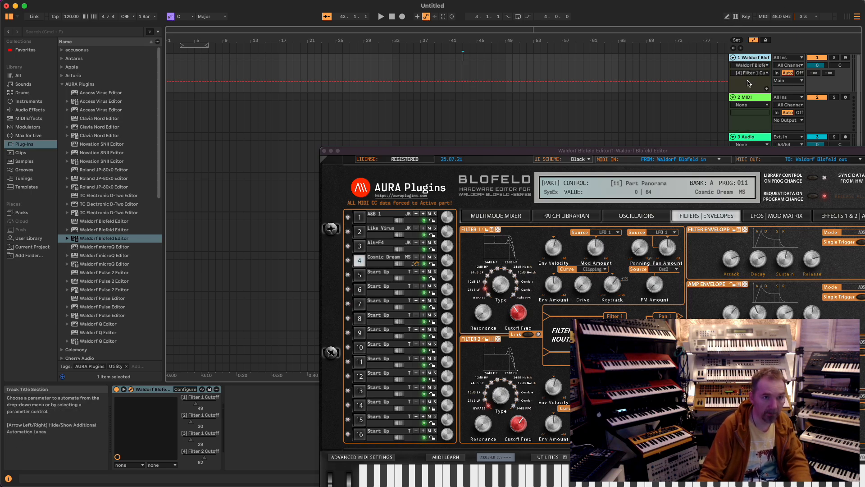
left_click(750, 72)
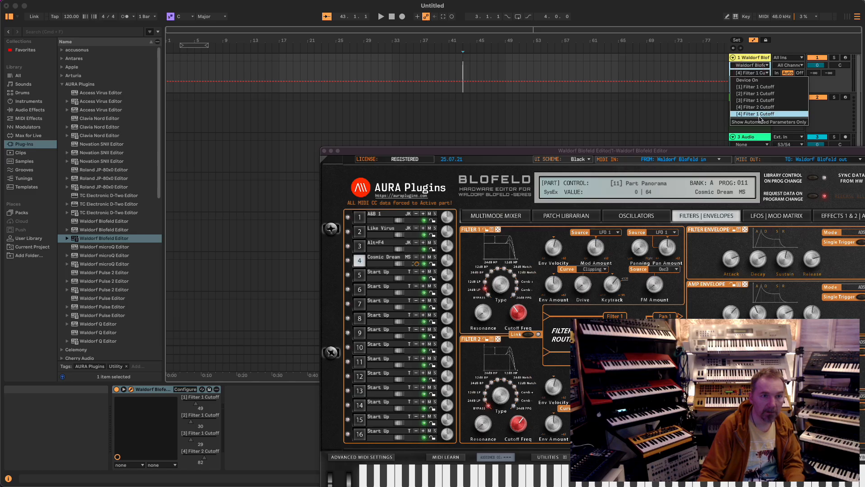
left_click(773, 87)
Make Part 1 active in the Blofeld editor and lower its Filter 1 cutoff to 12
left_click_drag(585, 151, 467, 76)
left_click_drag(402, 241, 399, 260)
left_click(242, 144)
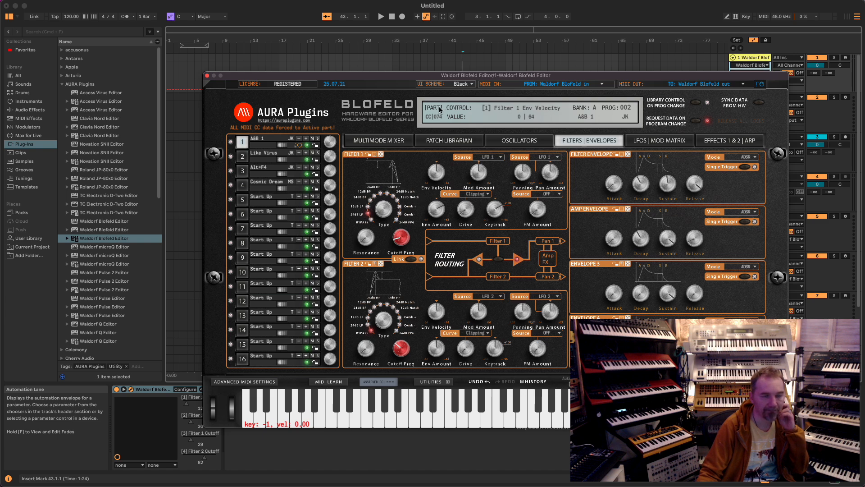
Move the Blofeld editor window to the screen's upper-left corner, hide its on-screen keyboard, and enlarge the interface to nearly full screen
left_click_drag(431, 74, 238, 10)
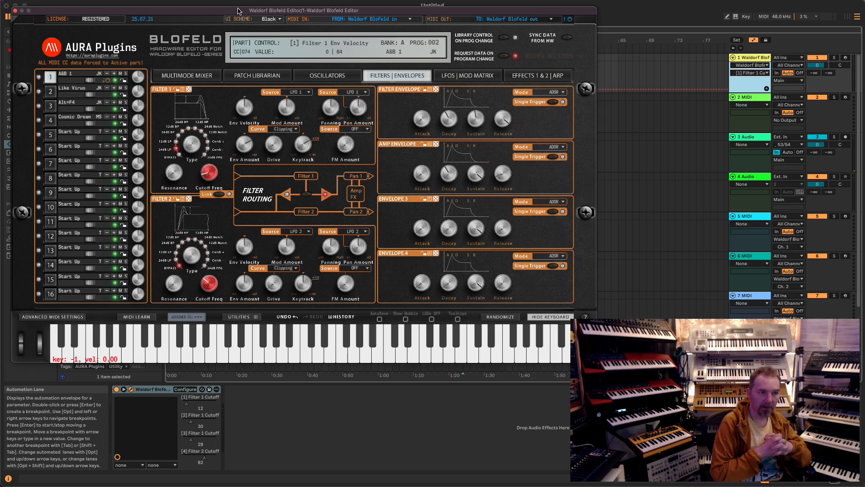
left_click_drag(234, 15, 224, 8)
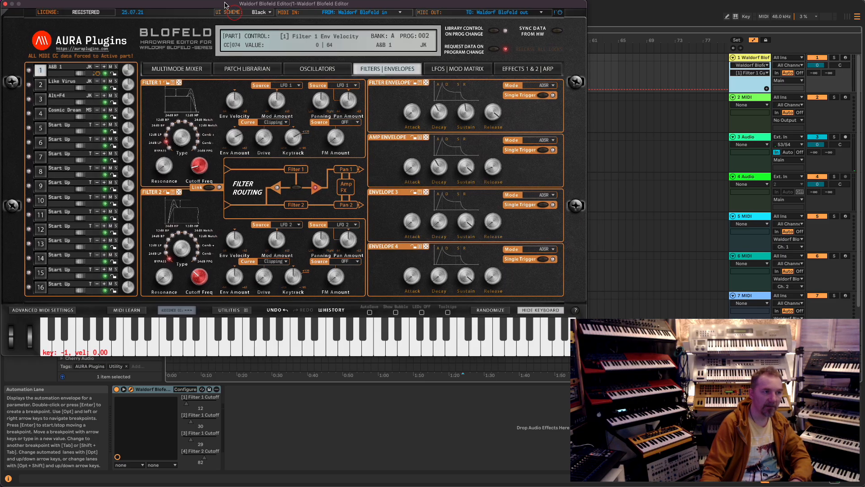
left_click(533, 316)
left_click_drag(578, 315, 855, 485)
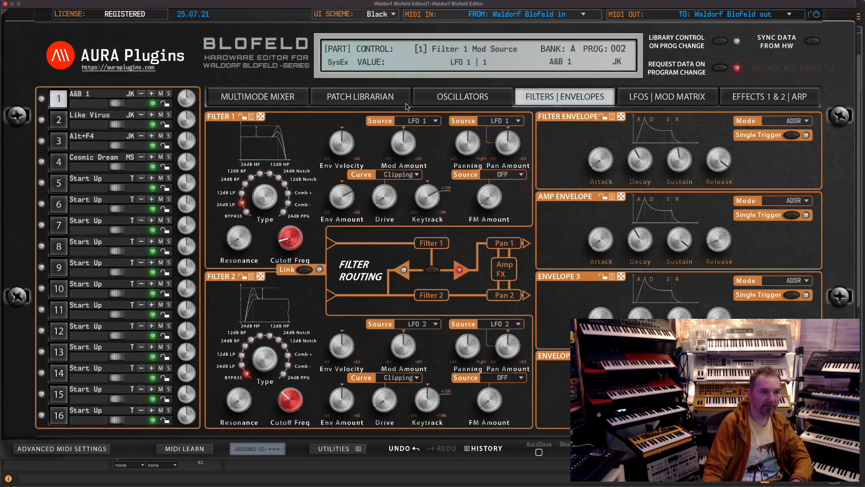
Look through the Patch Librarian and Oscillators pages of the enlarged editor
left_click(392, 99)
left_click(439, 102)
left_click(371, 99)
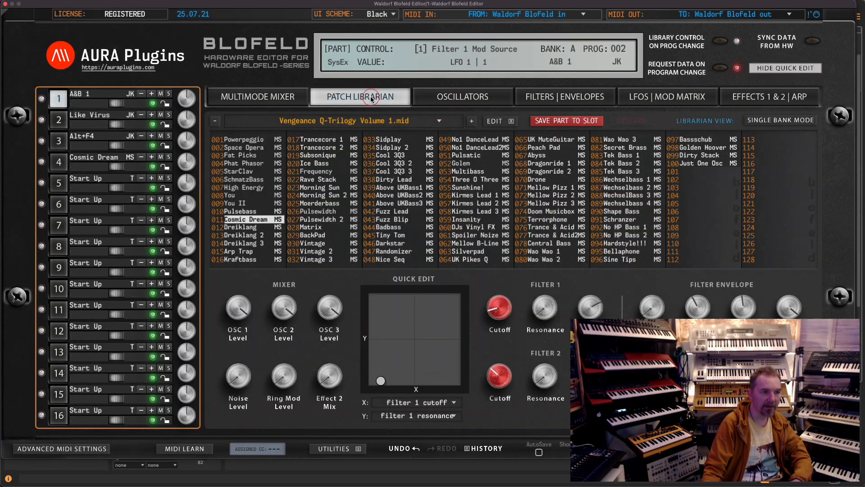
left_click(456, 103)
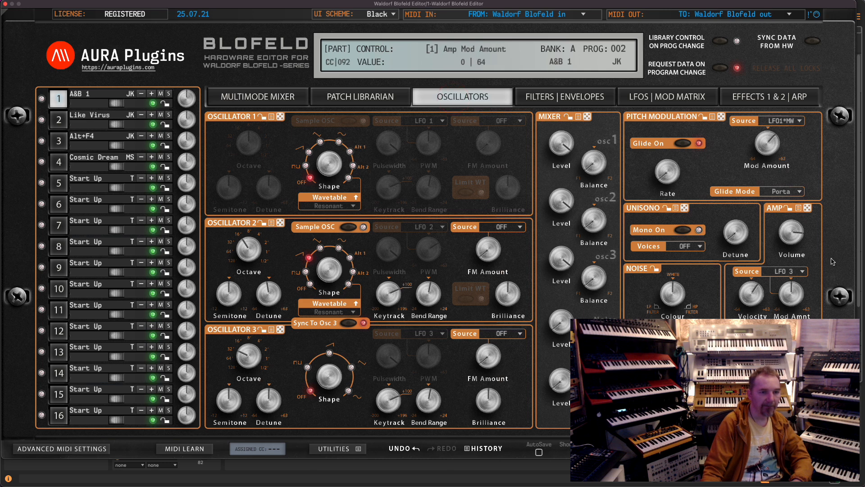
Shrink the Blofeld editor window to a compact size and place it over the arrangement, clear of the track headers
left_click(3, 12)
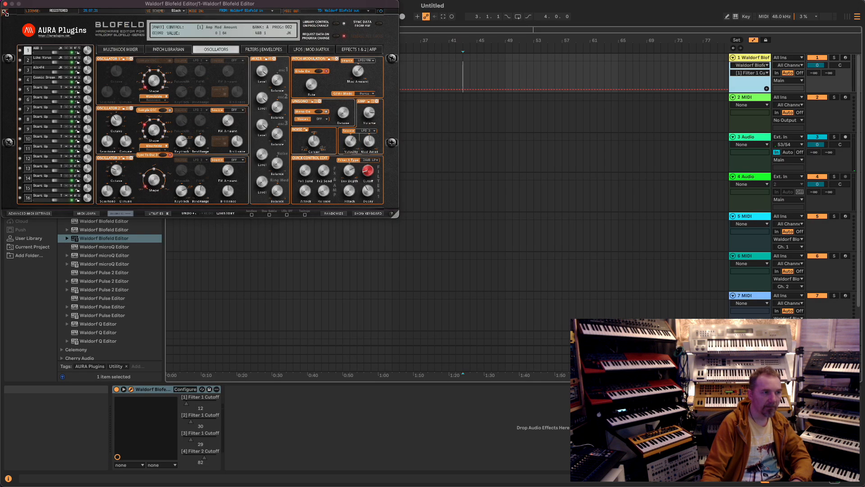
left_click_drag(66, 5, 263, 124)
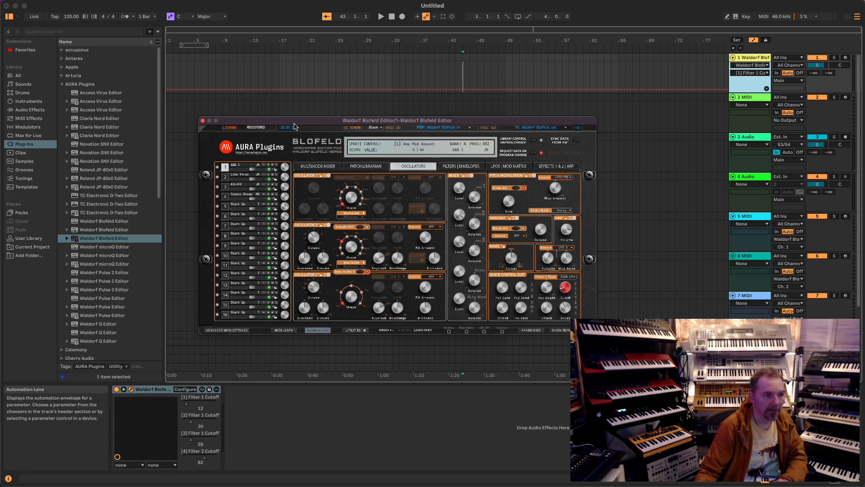
left_click_drag(295, 124, 243, 108)
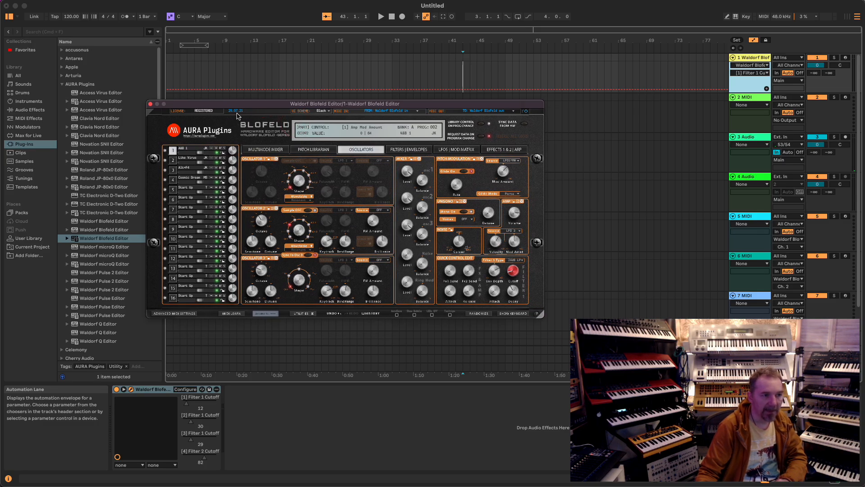